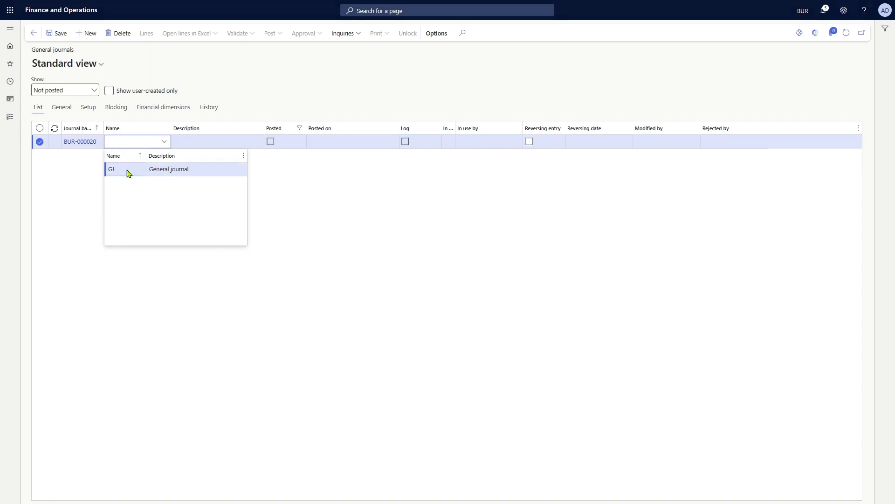
# Assign the GJ journal name to the new general journal and set its description to "Filament transfer"
pyautogui.click(126, 169)
pyautogui.press('Tab')
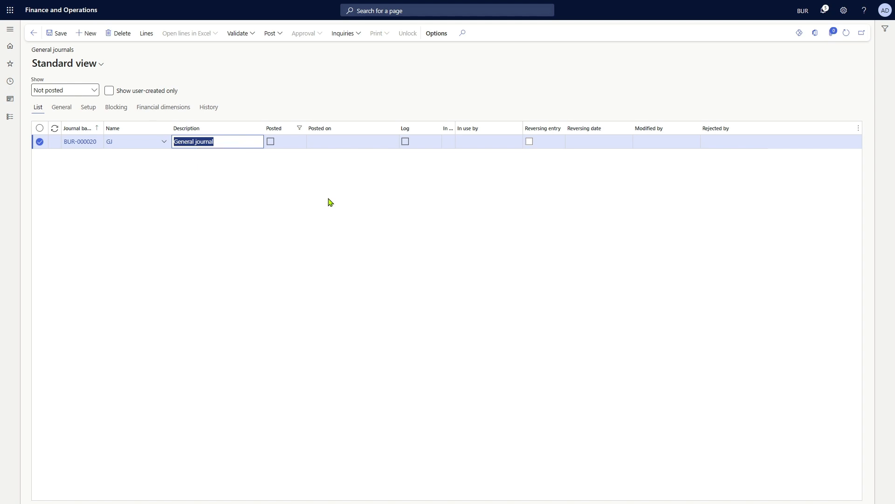
pyautogui.write('Filament transfer')
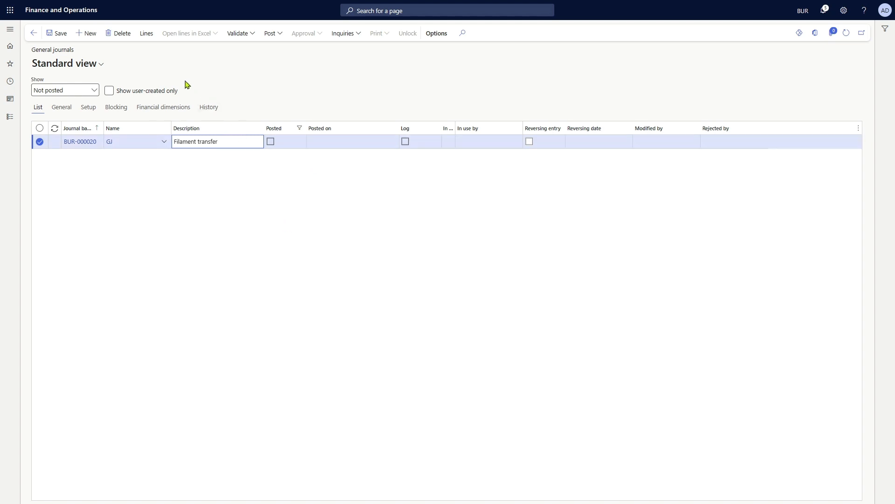
# Open the journal's lines and set the first line to date 2/1/2024 and ledger account 15100
pyautogui.click(145, 34)
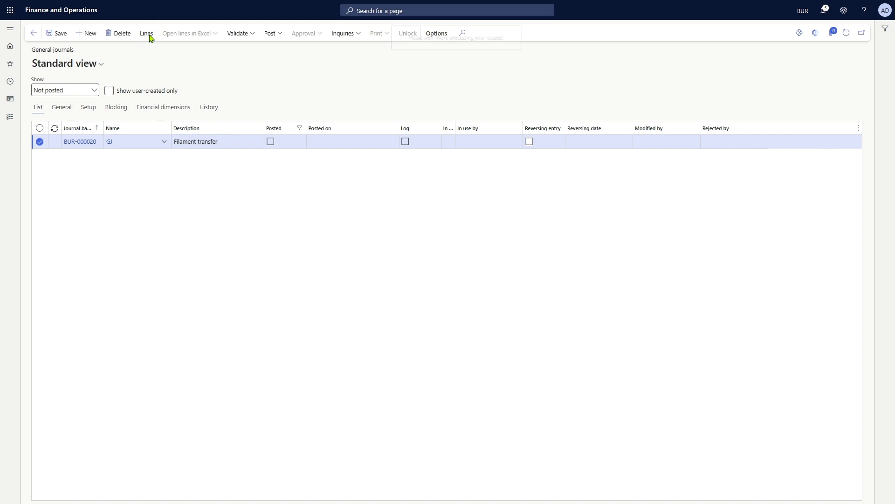
pyautogui.click(111, 161)
pyautogui.click(40, 159)
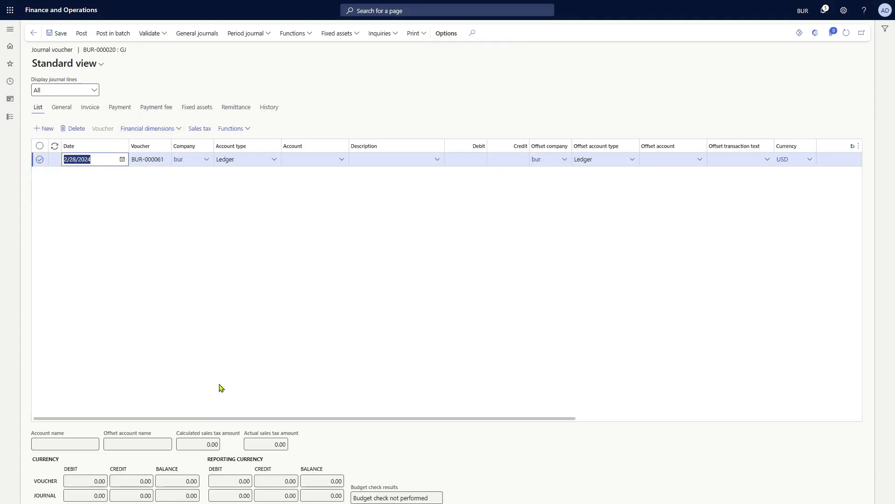
pyautogui.write('2/1/2024')
pyautogui.press('Tab')
pyautogui.press('Tab')
pyautogui.press('Tab')
pyautogui.press('Tab')
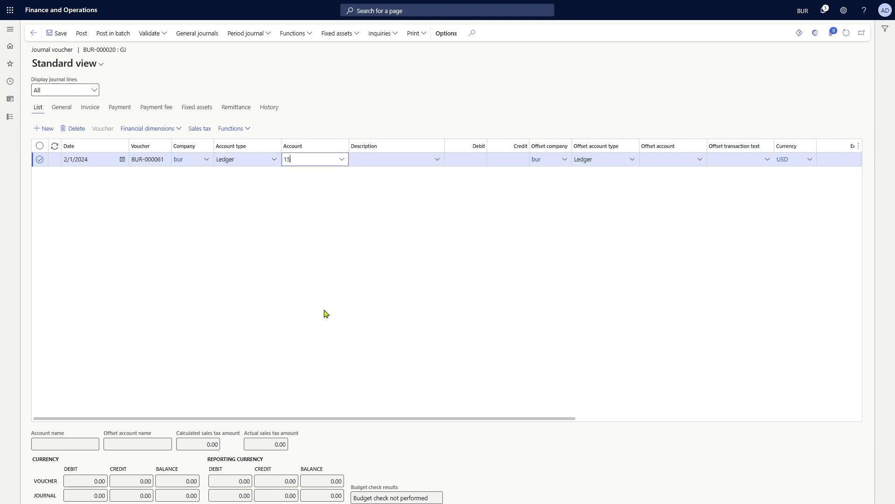
pyautogui.write('15100')
pyautogui.press('Tab')
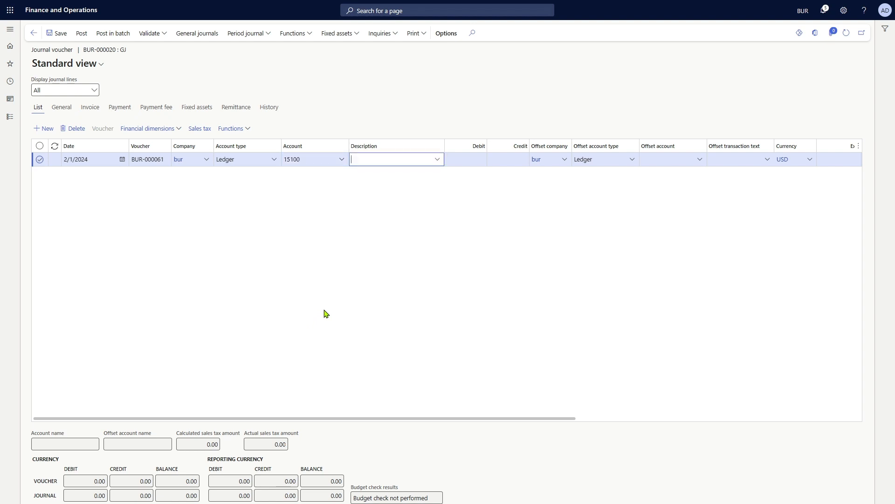
# Check the name of the first line's ledger account and enter a debit of 33 on that line
pyautogui.click(345, 159)
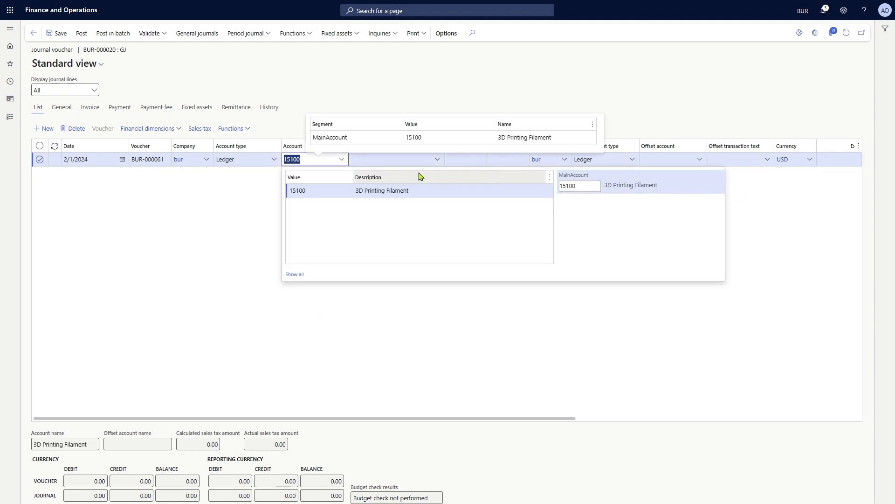
pyautogui.click(385, 162)
pyautogui.doubleClick(398, 170)
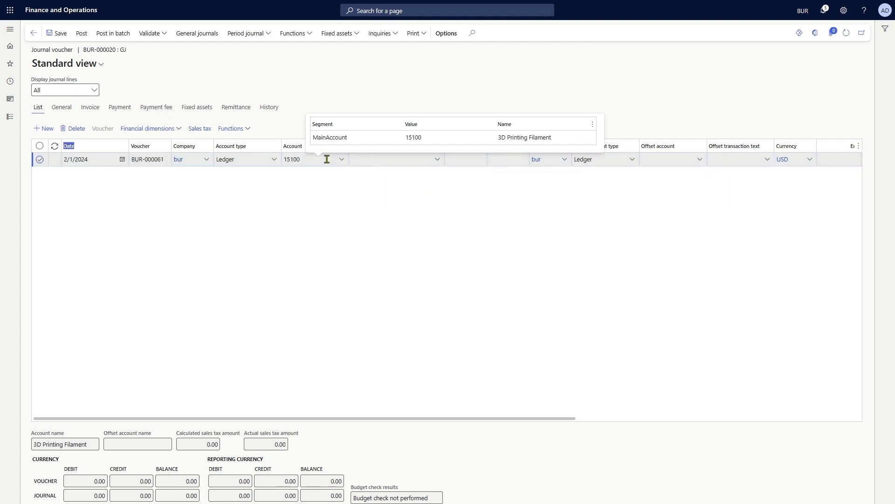
pyautogui.click(311, 159)
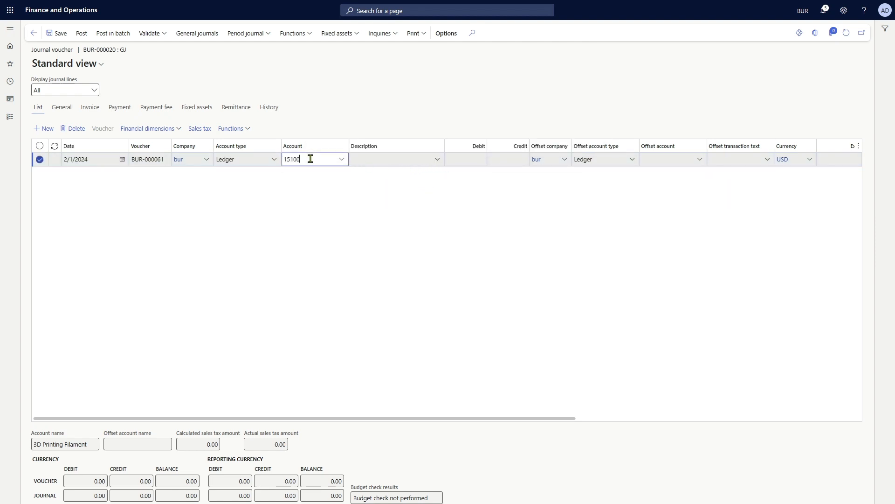
pyautogui.press('Tab')
pyautogui.press('Tab')
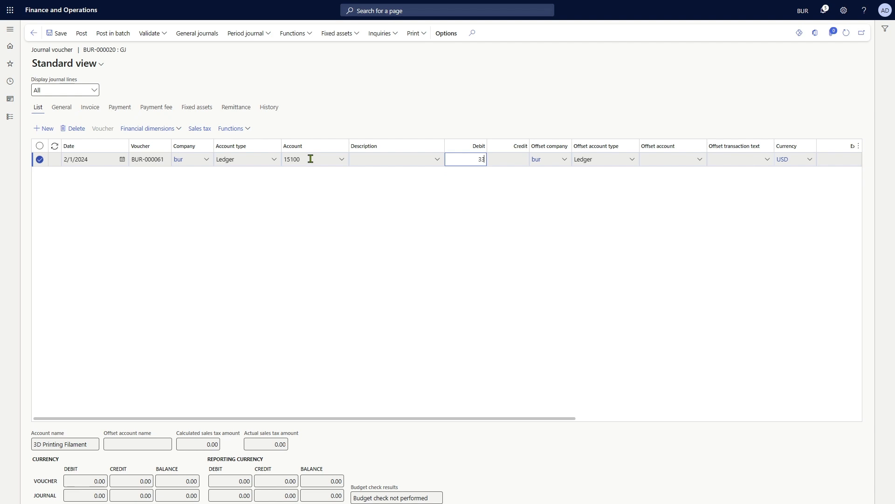
pyautogui.write('33')
# Add a second line to the voucher using ledger account 31100
pyautogui.hotkey('alt', 'n')
pyautogui.press('Tab')
pyautogui.press('Tab')
pyautogui.press('Tab')
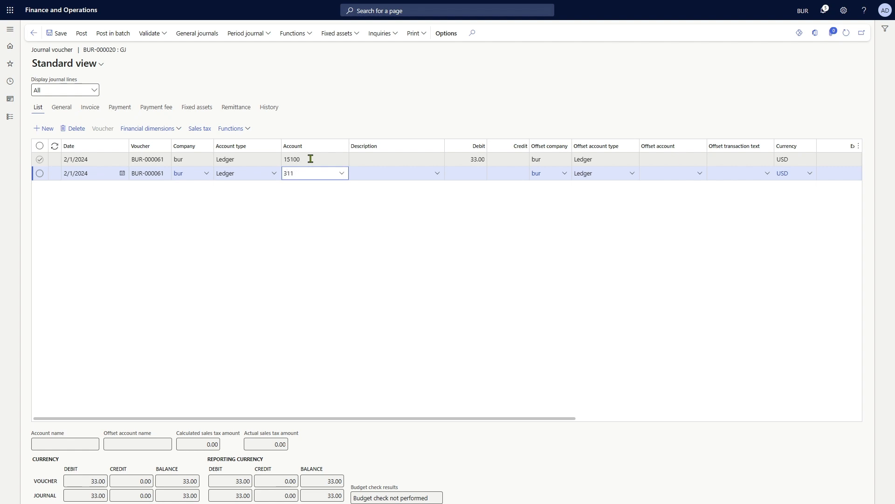
pyautogui.press('Tab')
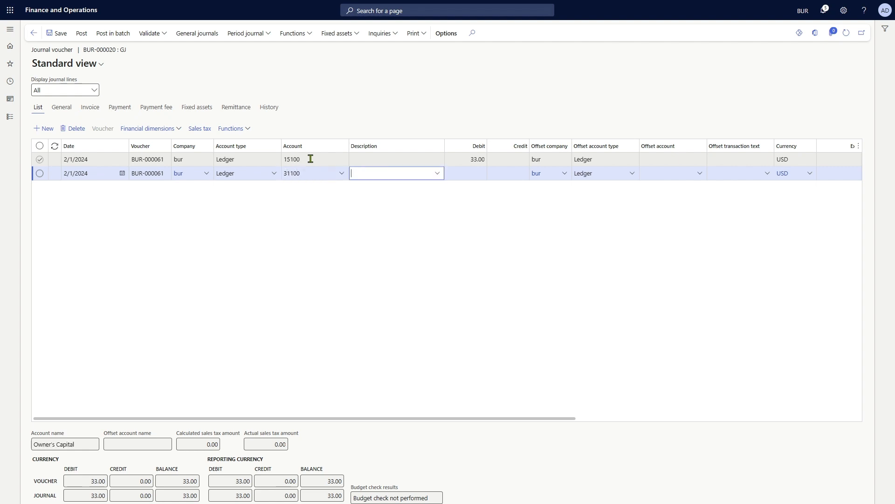
# Check the second line's ledger account name and enter a credit of 33.00 on that line
pyautogui.click(341, 174)
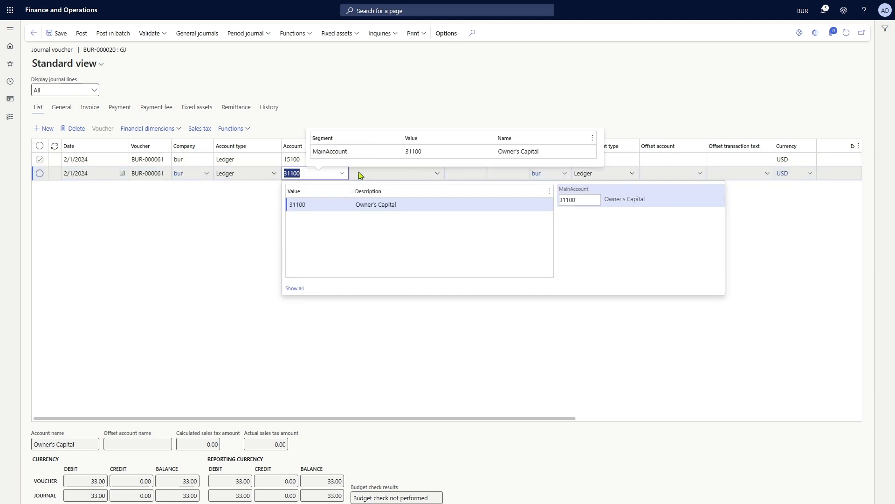
pyautogui.click(359, 175)
pyautogui.press('Tab')
pyautogui.press('Tab')
pyautogui.press('Tab')
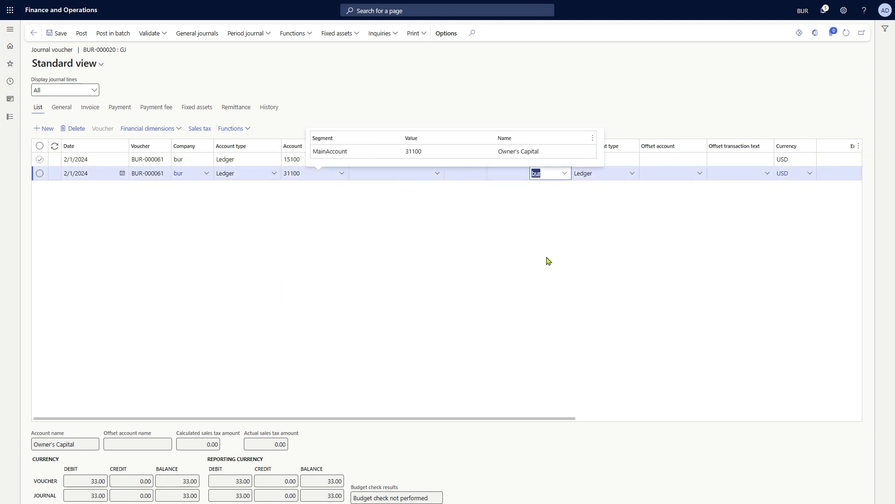
pyautogui.hotkey('shift', 'Tab')
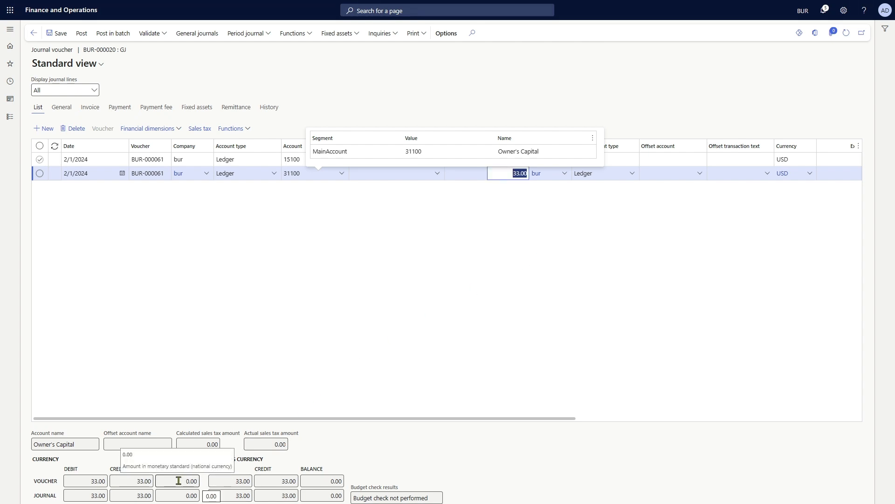
# Check the voucher and journal balances and post the filament transfer journal
pyautogui.click(179, 481)
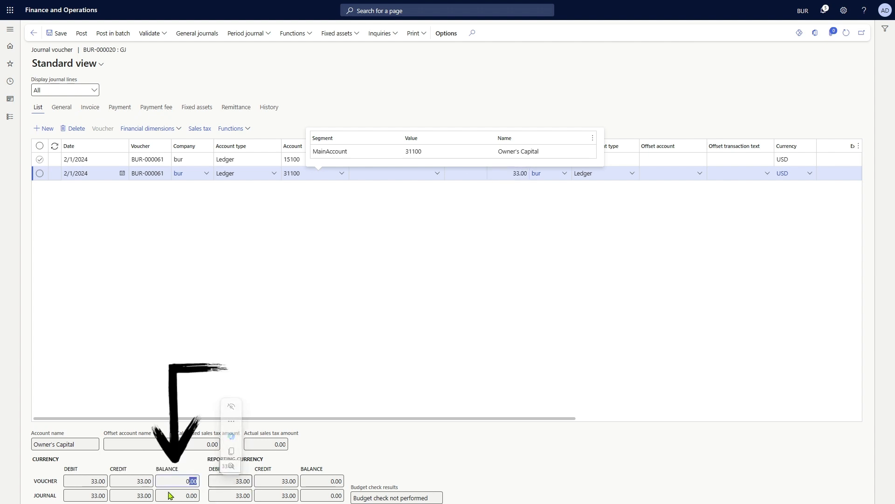
pyautogui.click(188, 495)
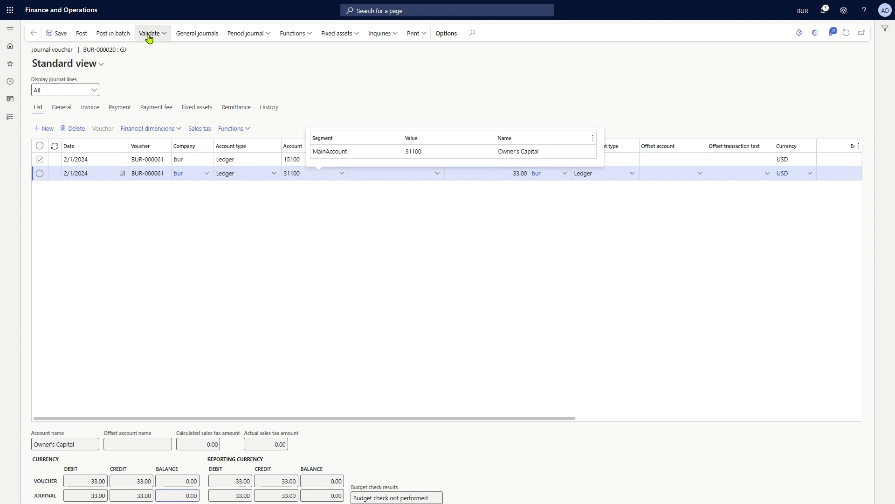
pyautogui.click(82, 34)
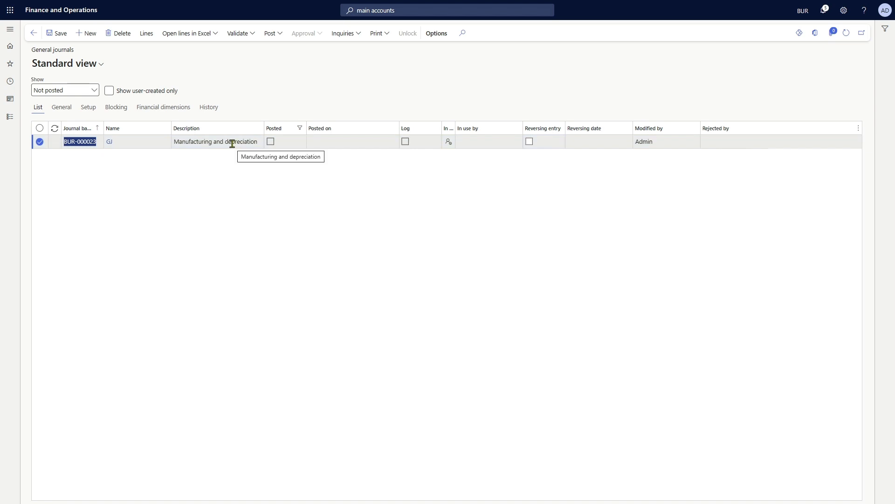
# Open the lines of the "Manufacturing and depreciation" journal and add a third line using ledger account 52500, Overhead costs
pyautogui.click(148, 37)
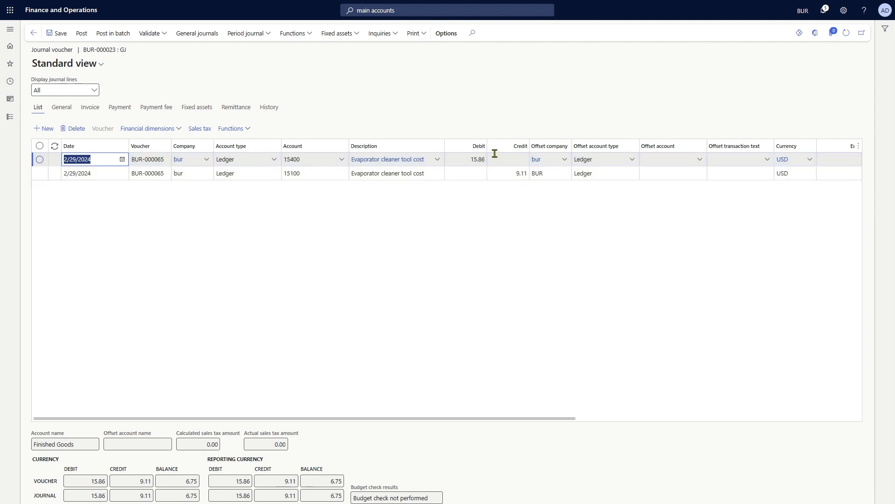
pyautogui.click(509, 174)
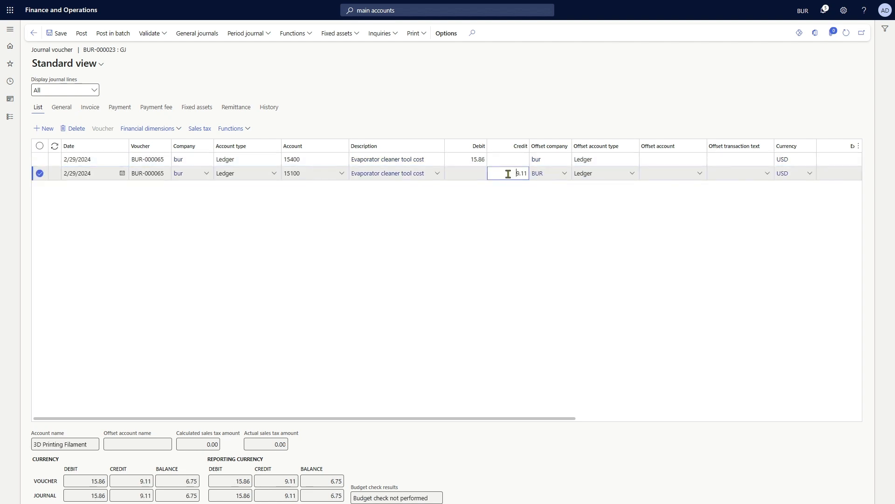
pyautogui.doubleClick(509, 174)
pyautogui.hotkey('alt', 'n')
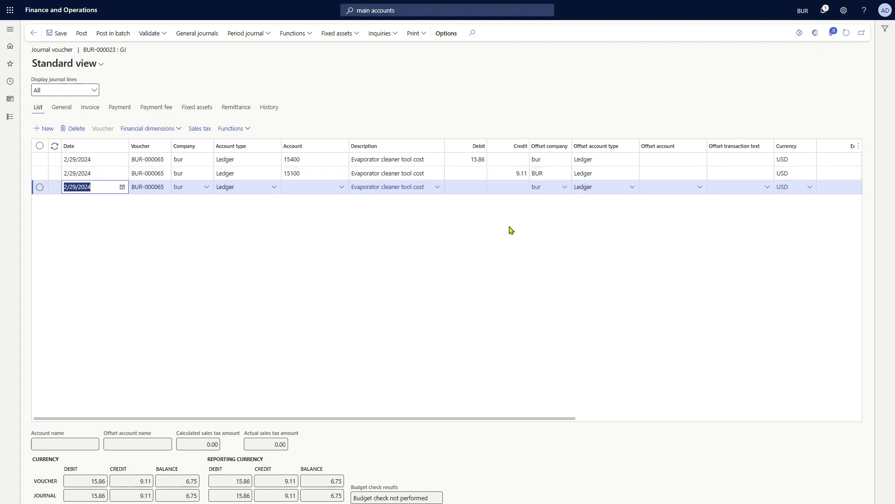
pyautogui.press('Tab')
pyautogui.press('Tab')
pyautogui.press('Tab')
pyautogui.press('Tab')
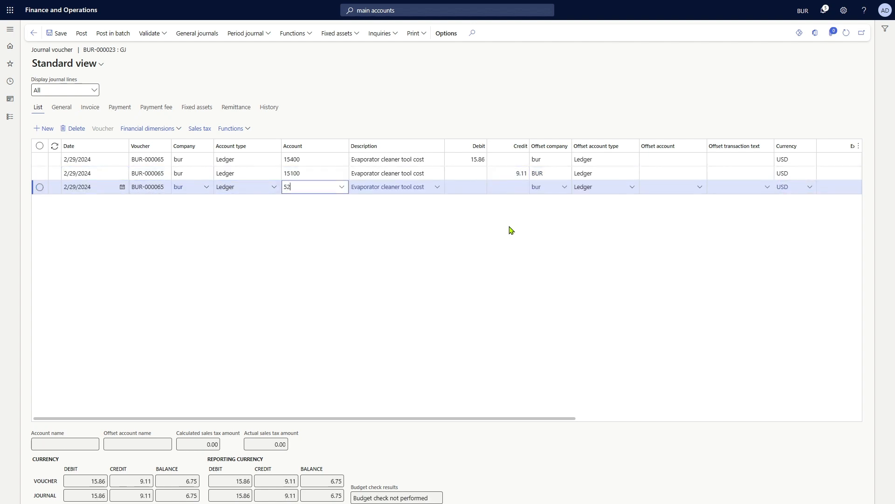
pyautogui.click(343, 188)
pyautogui.click(312, 274)
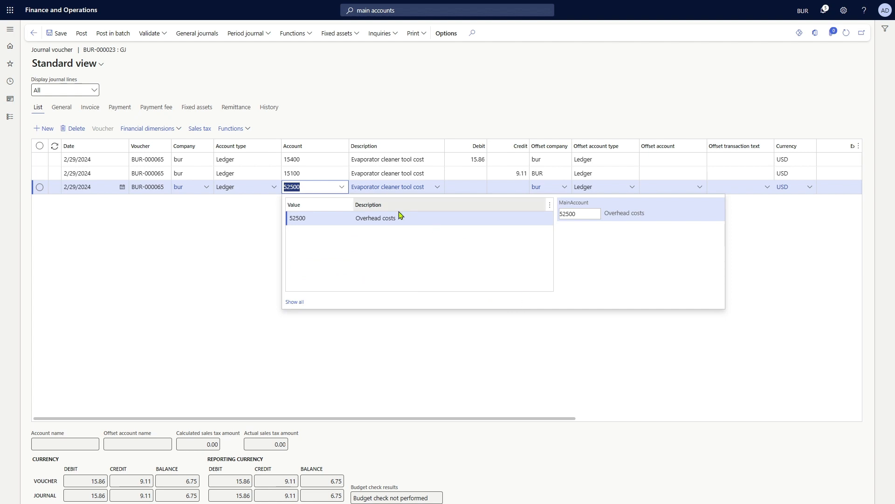
# Credit the overhead costs line 6.75 and save the journal lines
pyautogui.press('Tab')
pyautogui.press('Tab')
pyautogui.press('Tab')
pyautogui.hotkey('shift', 'Tab')
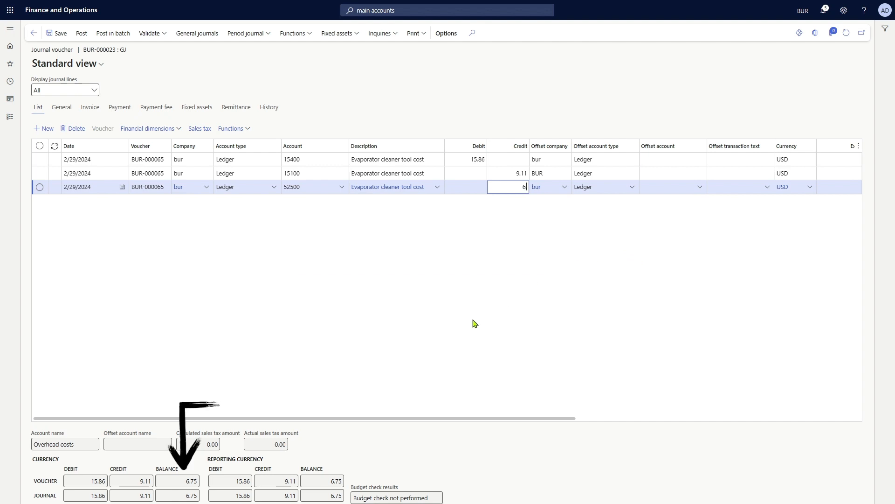
pyautogui.hotkey('ctrl', 's')
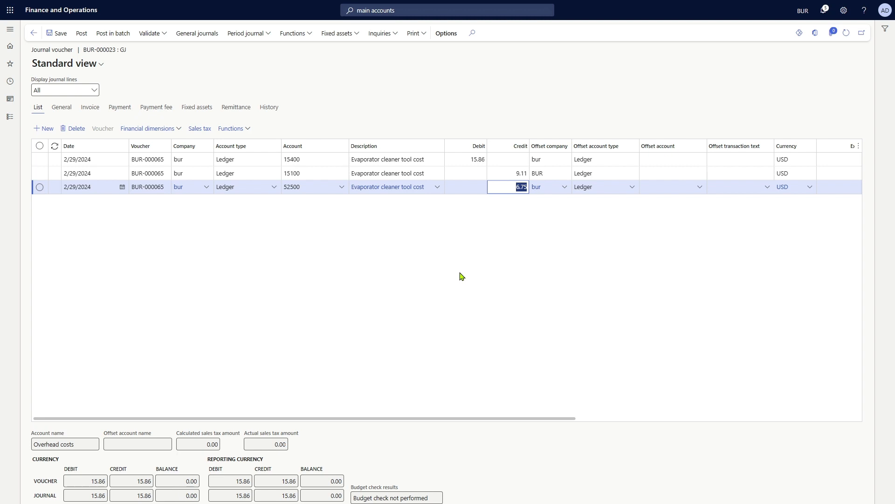
# Start a new voucher with a line on ledger account 51800 and a debit of 6.75
pyautogui.hotkey('alt', 'n')
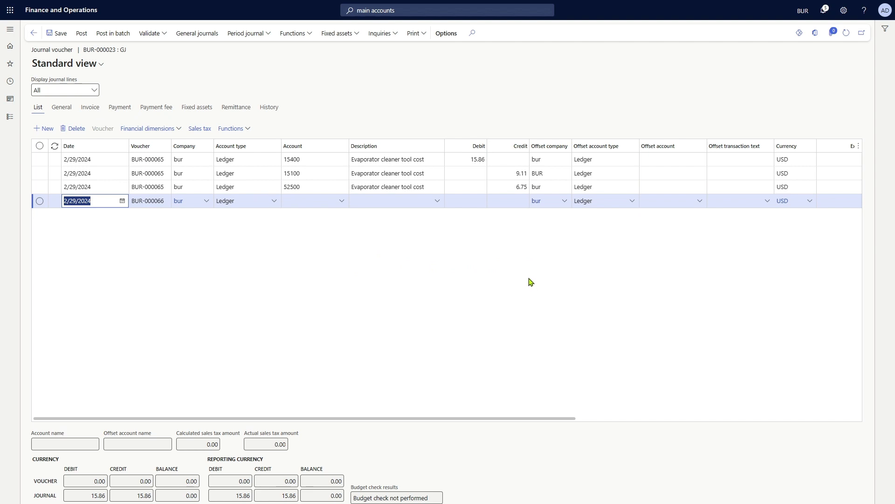
pyautogui.press('Tab')
pyautogui.press('Tab')
pyautogui.press('Tab')
pyautogui.press('Tab')
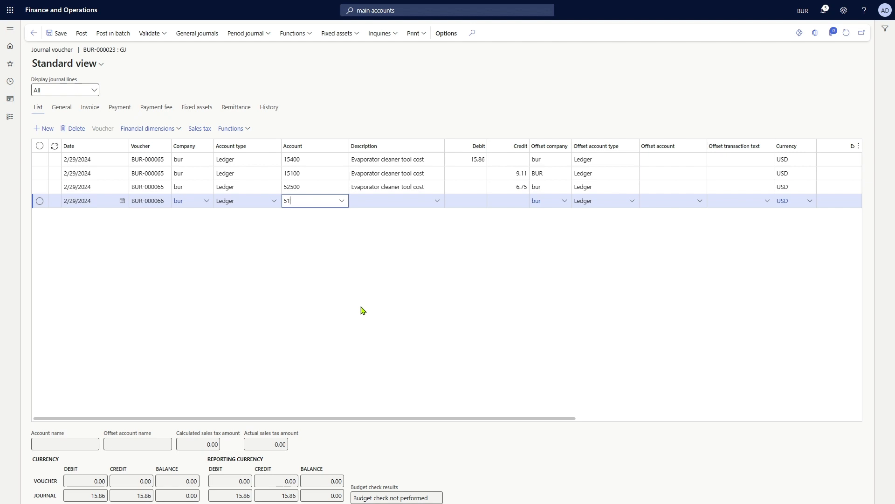
pyautogui.press('Tab')
pyautogui.press('Tab')
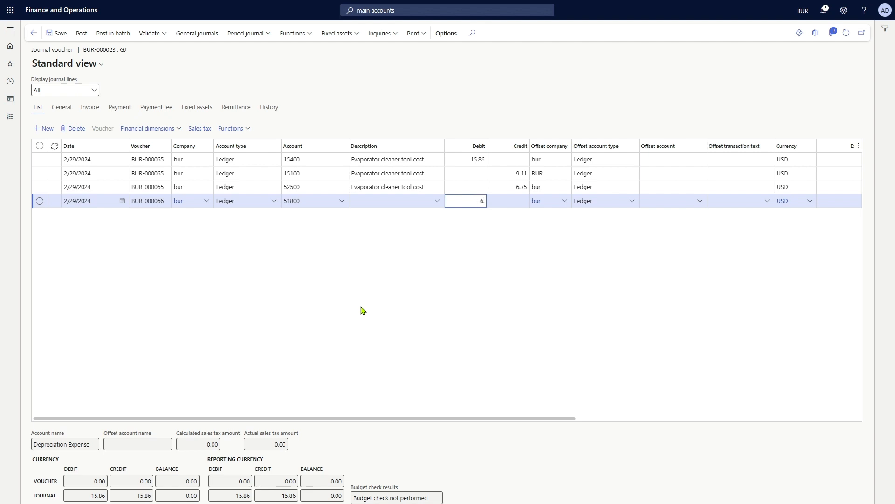
# Add an offsetting line to the new voucher using account 12399, Accumulated Depreciation for 3D Printers
pyautogui.hotkey('alt', 'n')
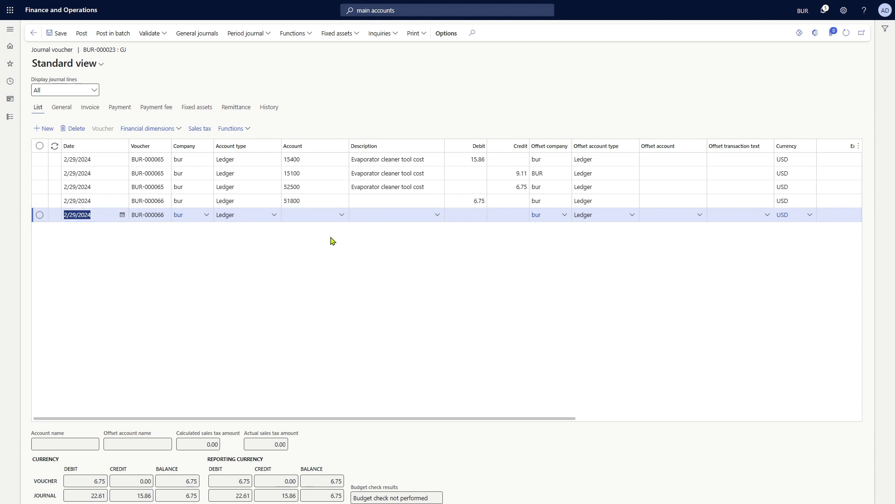
pyautogui.click(289, 213)
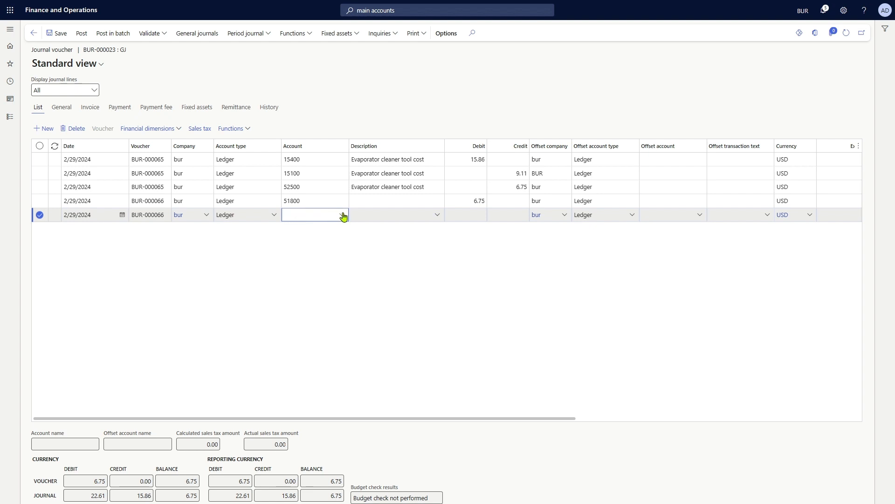
pyautogui.write('12')
pyautogui.click(343, 215)
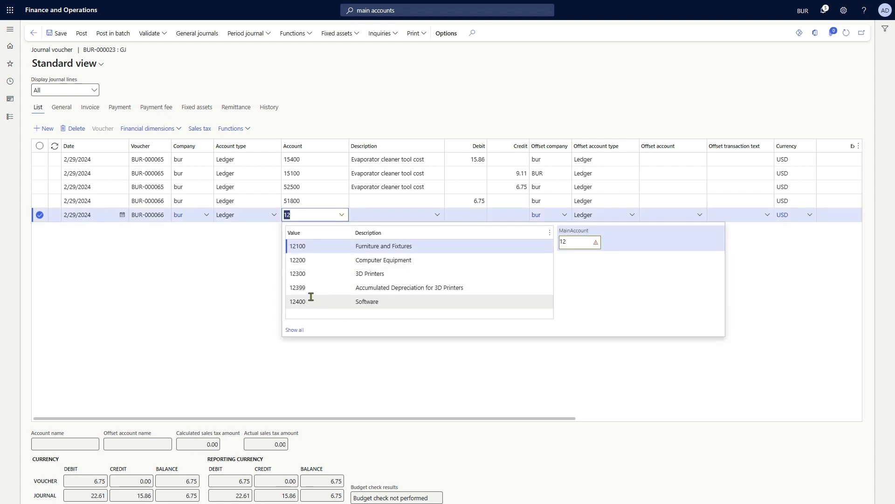
pyautogui.click(298, 288)
pyautogui.press('Tab')
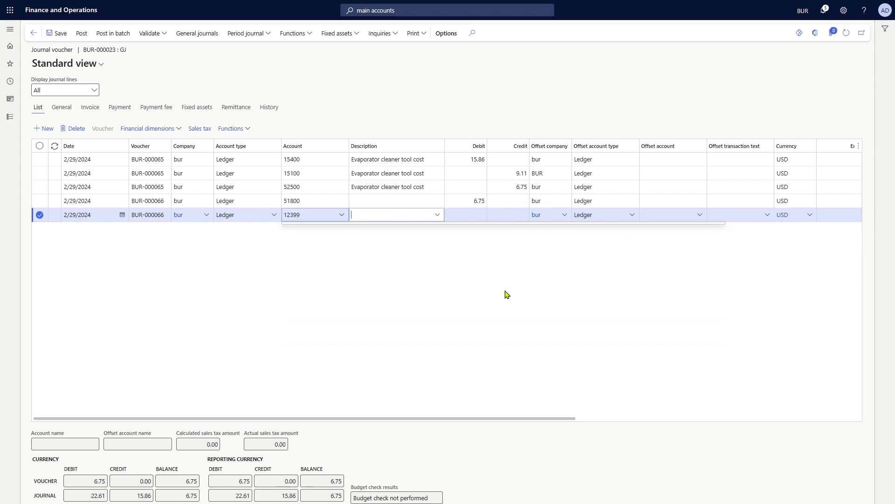
# Set the account 12399 line's description to "Accumulated depreciation" and its credit to 6.75
pyautogui.press('Tab')
pyautogui.press('Tab')
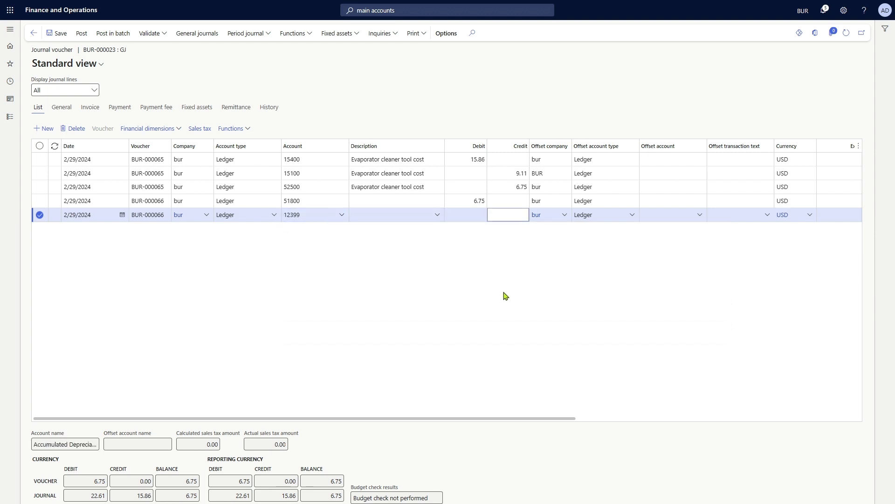
pyautogui.hotkey('shift', 'Tab')
pyautogui.hotkey('shift', 'Tab')
pyautogui.write('Accu')
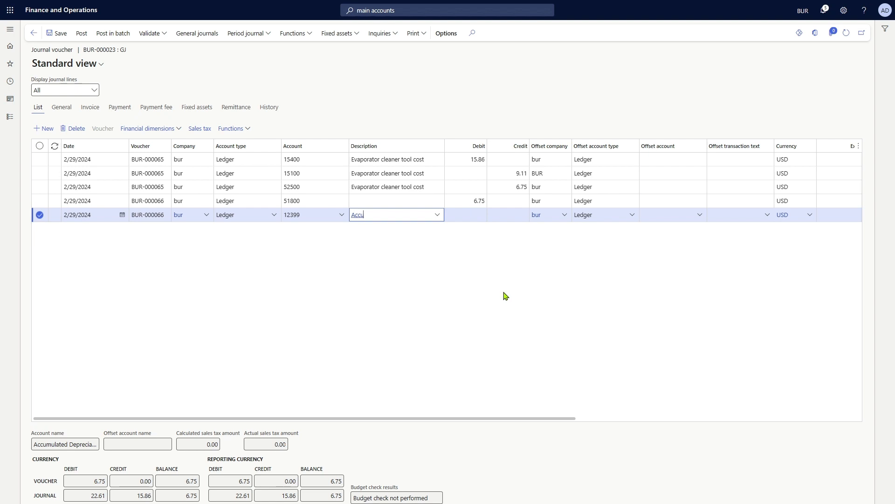
pyautogui.write('mulated depreciation')
pyautogui.press('Tab')
pyautogui.press('Tab')
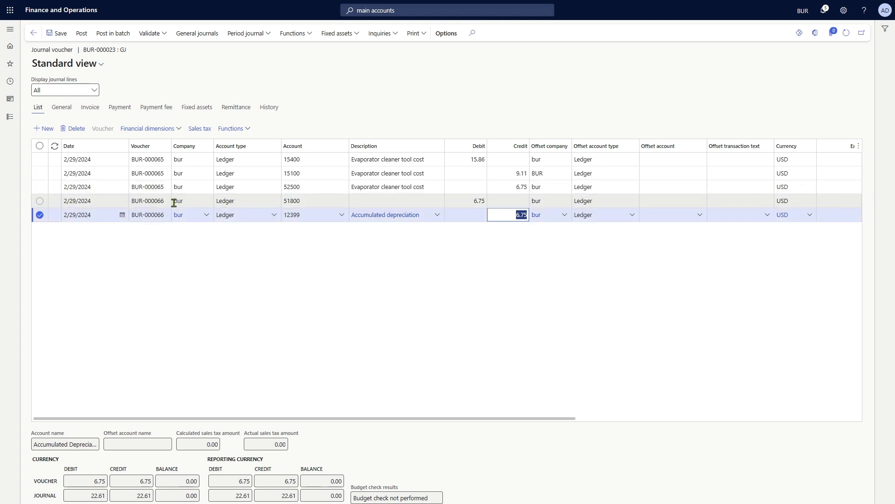
# Change the date of all five journal lines to 2/28/2024
pyautogui.click(84, 215)
pyautogui.moveTo(76, 215); pyautogui.dragTo(55, 216)
pyautogui.click(76, 215)
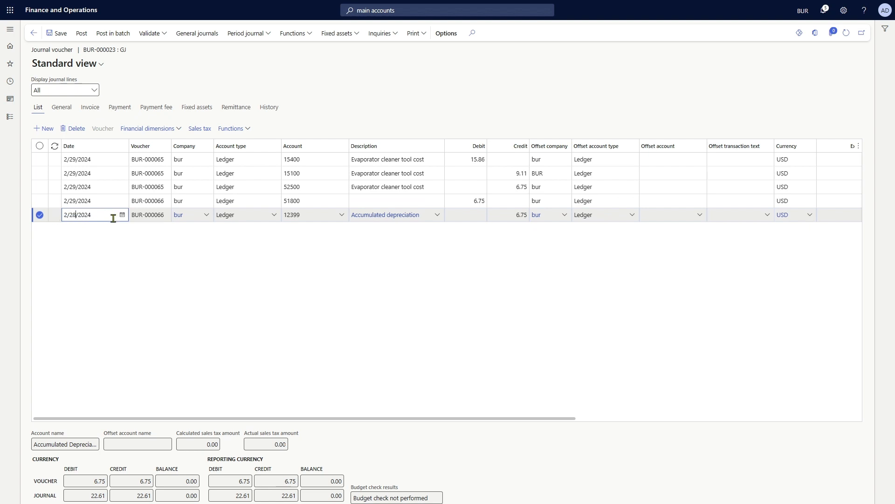
pyautogui.click(83, 201)
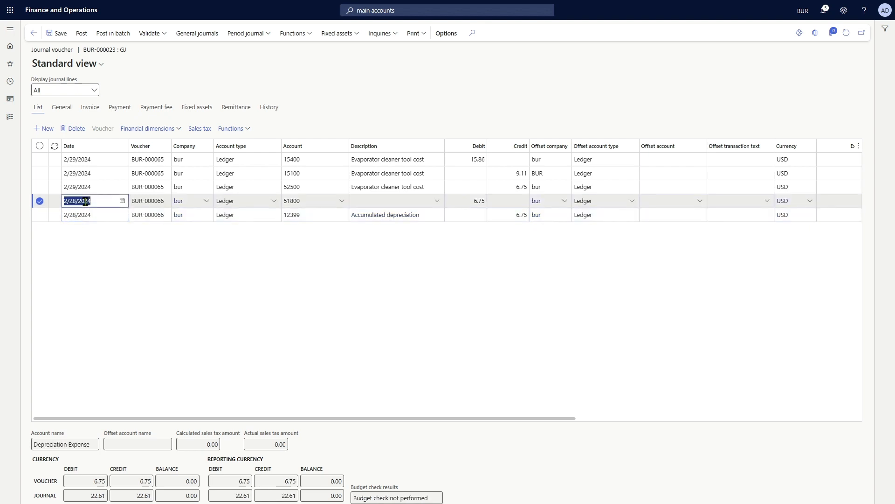
pyautogui.click(76, 187)
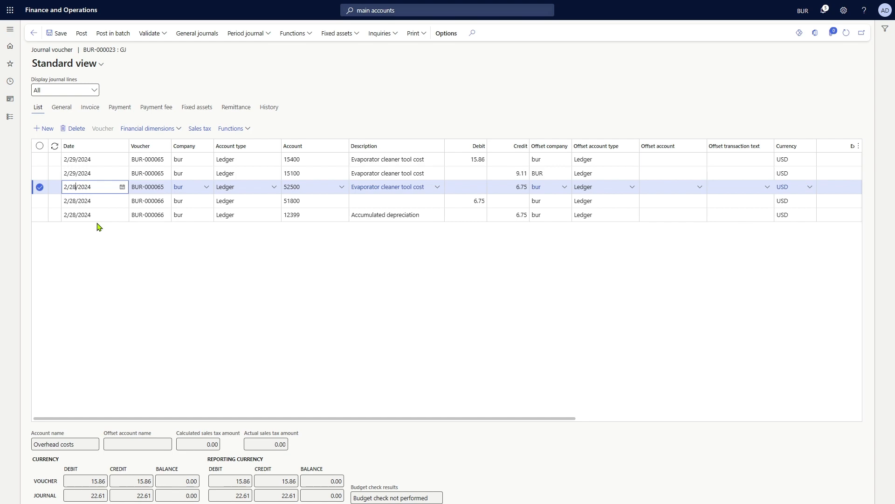
pyautogui.click(68, 173)
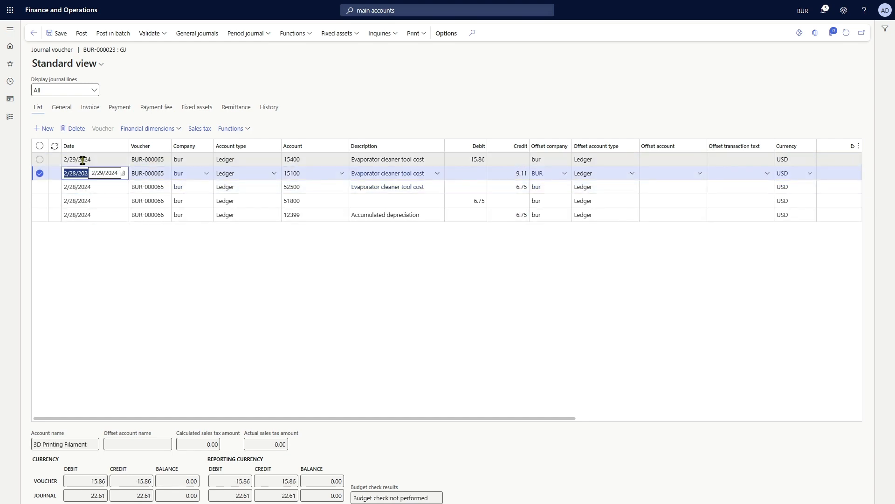
pyautogui.click(76, 161)
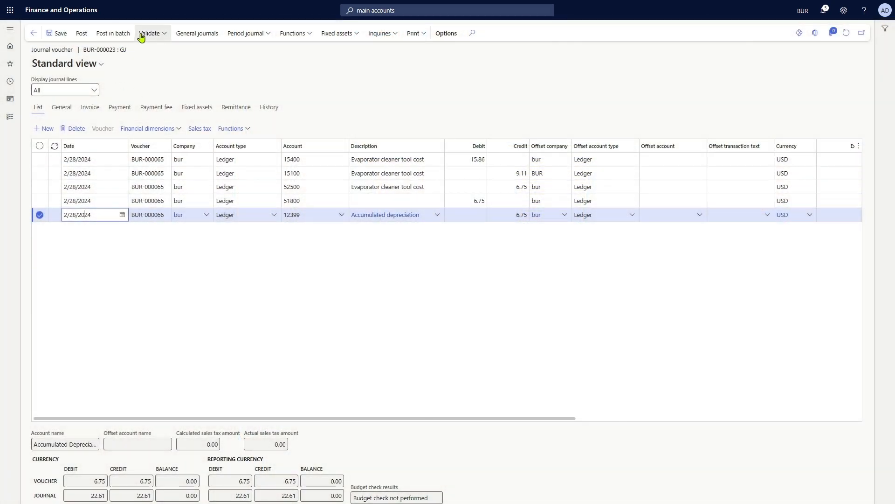
# Validate the journal and dismiss the resulting notification
pyautogui.click(139, 38)
pyautogui.click(155, 48)
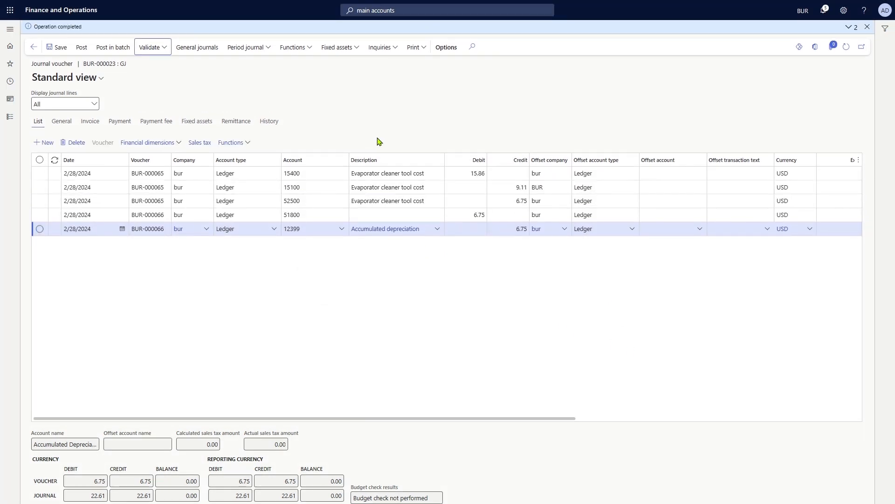
pyautogui.click(868, 26)
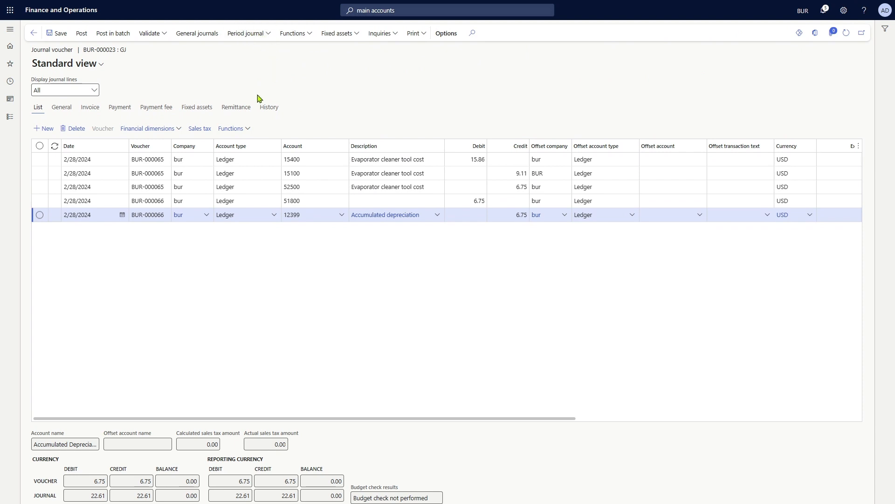
# Save the evaporator cleaner tool cost voucher as a voucher template of type Amount
pyautogui.click(249, 131)
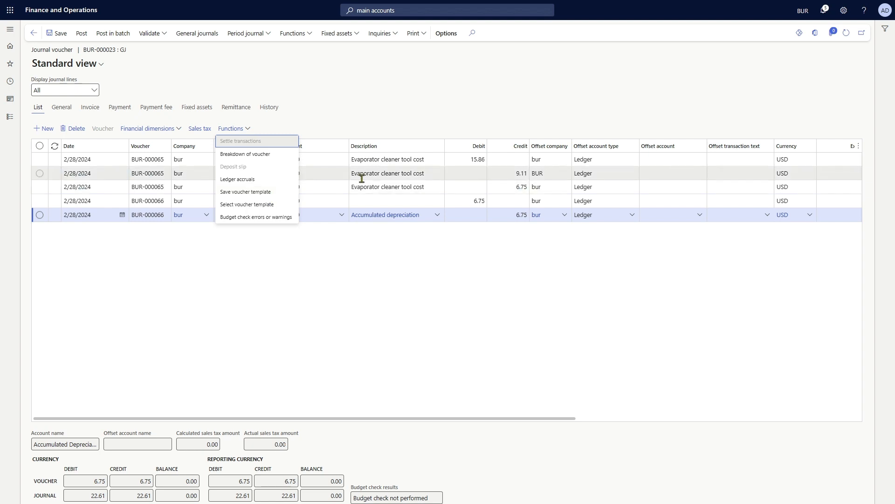
pyautogui.click(400, 174)
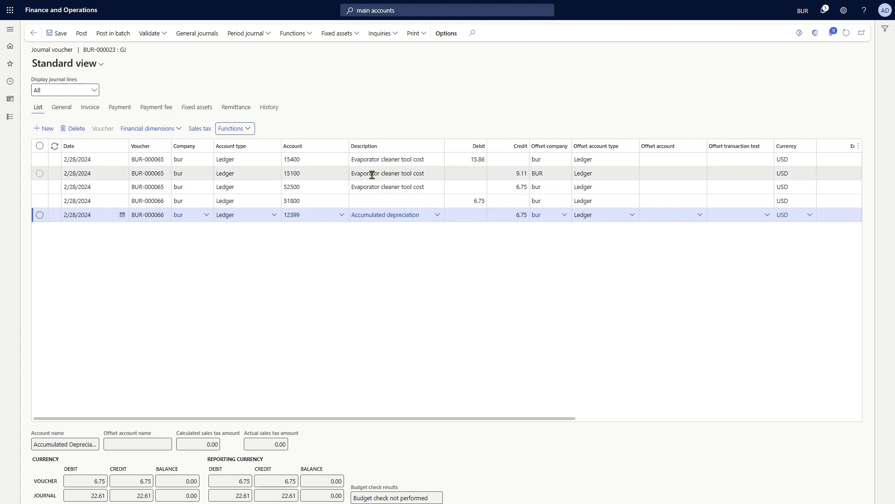
pyautogui.click(378, 173)
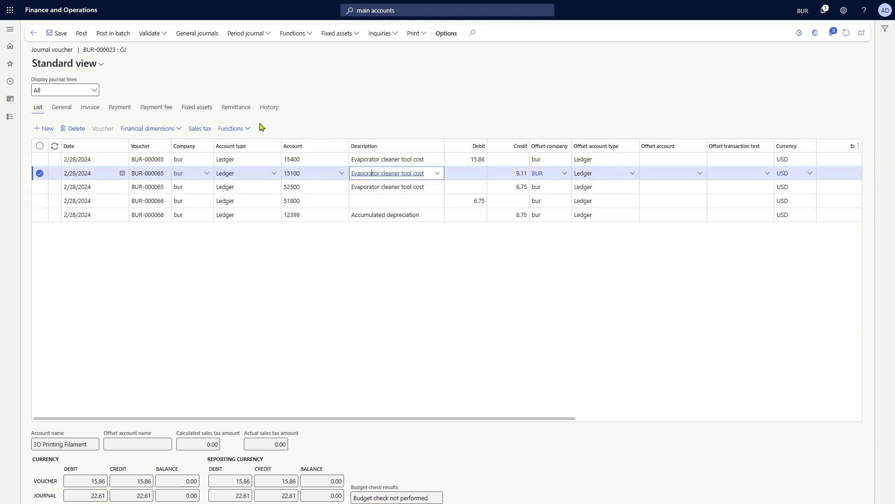
pyautogui.click(247, 130)
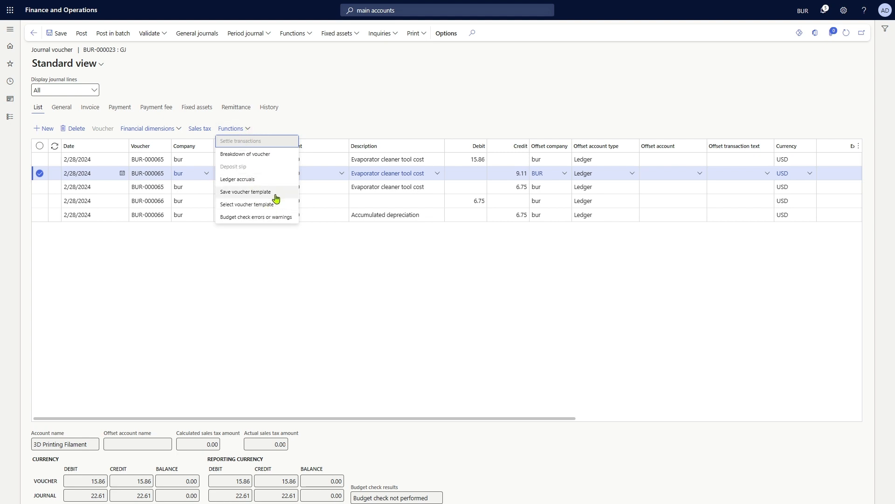
pyautogui.click(247, 192)
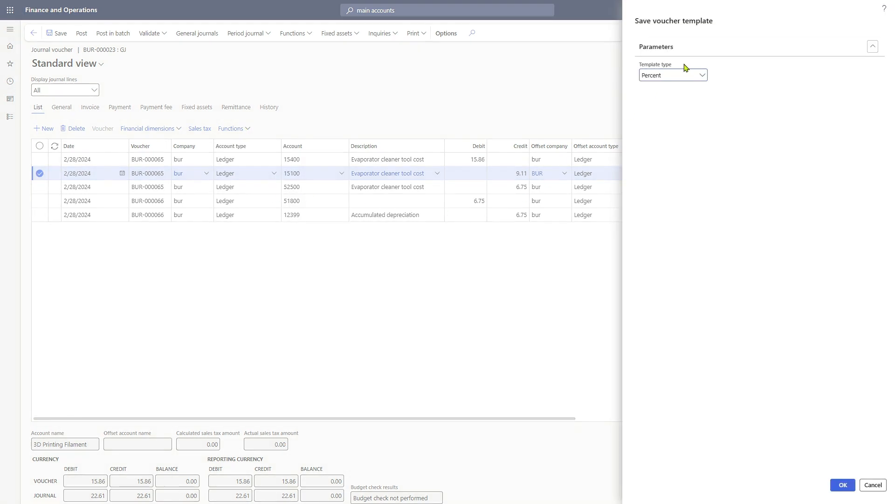
pyautogui.click(701, 75)
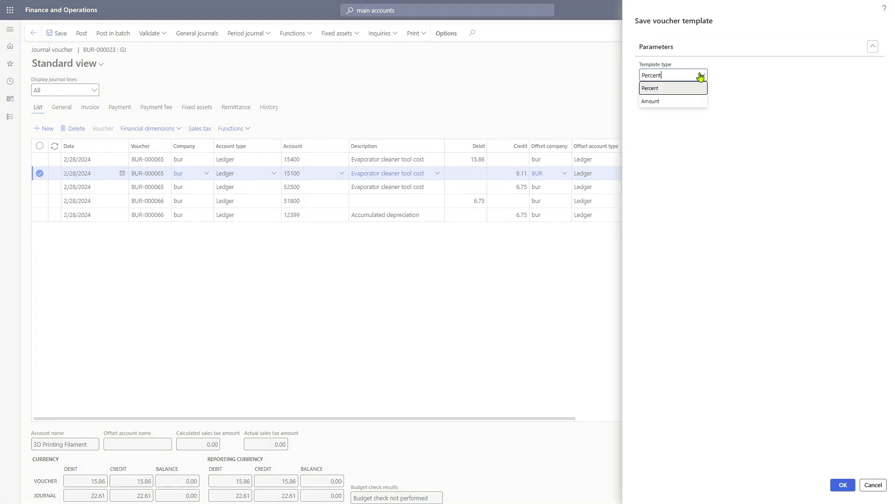
pyautogui.click(650, 103)
pyautogui.click(843, 485)
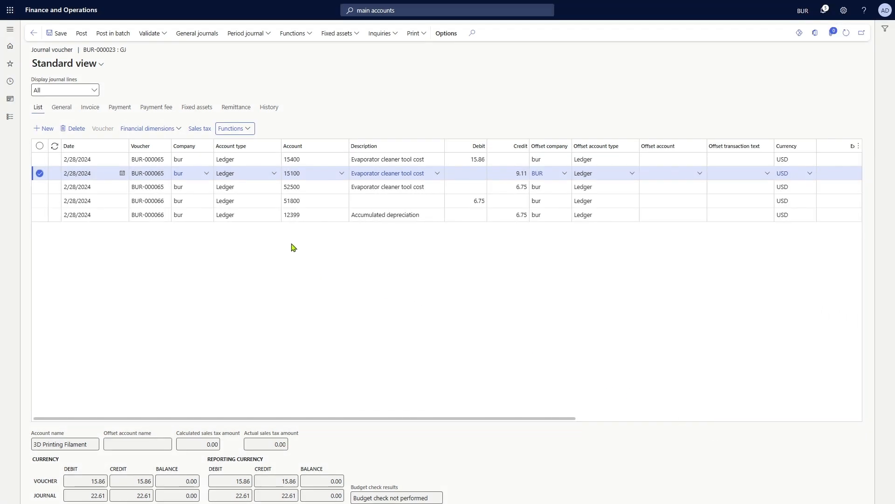
# Describe the account 51800 line as "Depreciation expense" and save its voucher as an Amount template
pyautogui.click(372, 202)
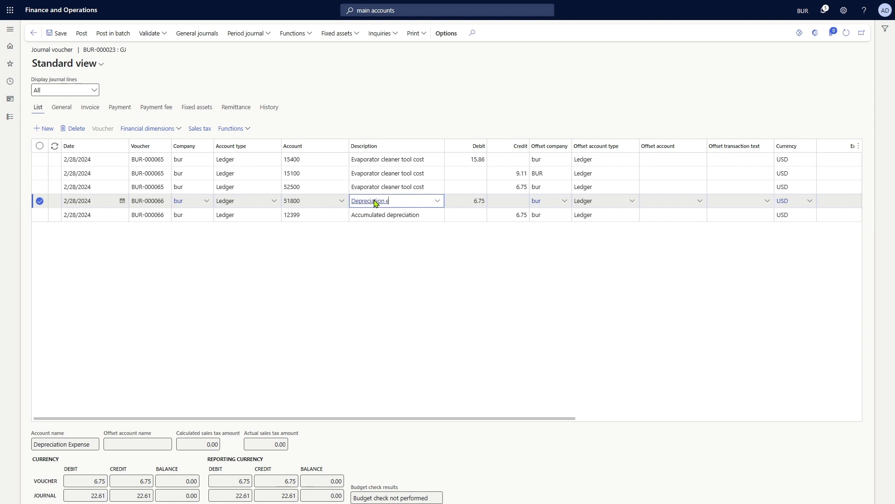
pyautogui.click(251, 130)
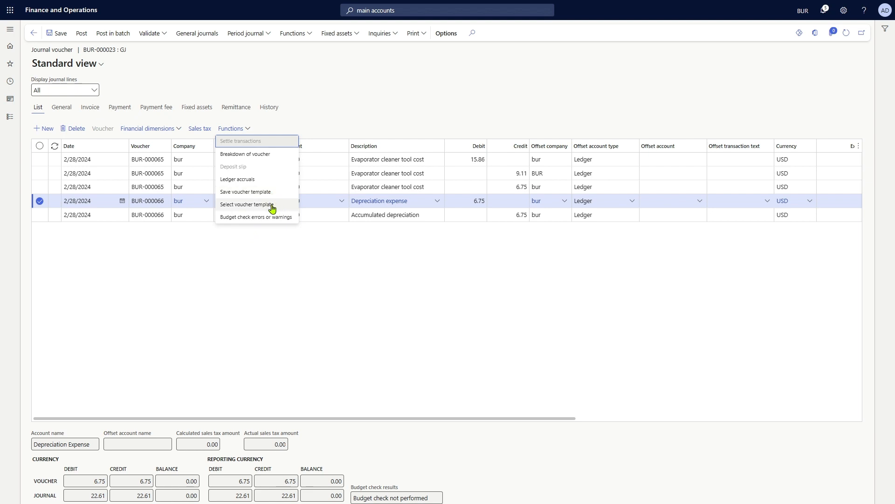
pyautogui.click(241, 192)
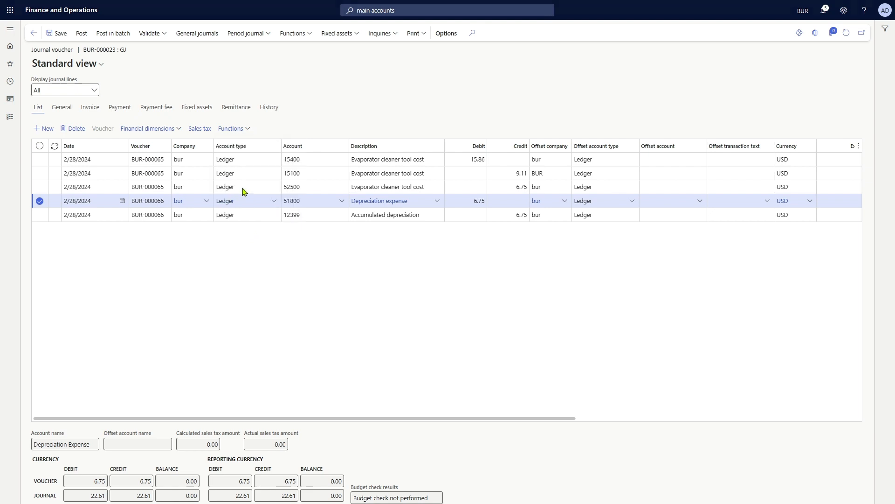
pyautogui.click(702, 75)
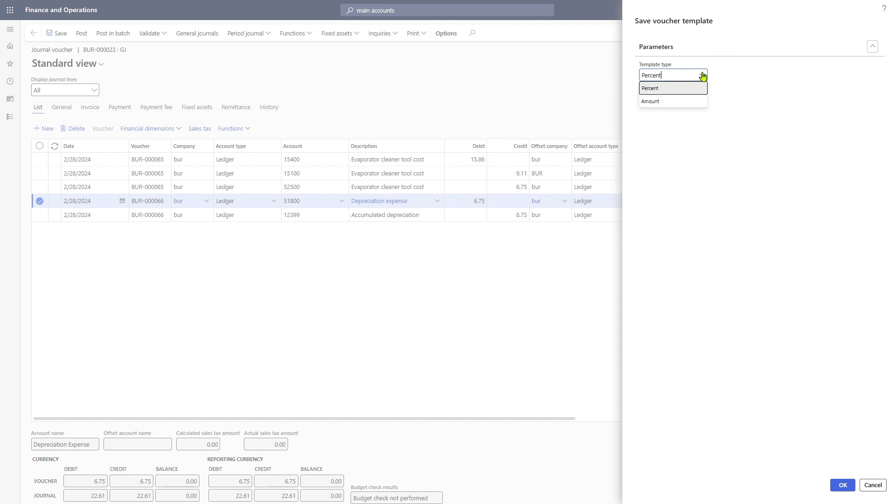
pyautogui.click(658, 102)
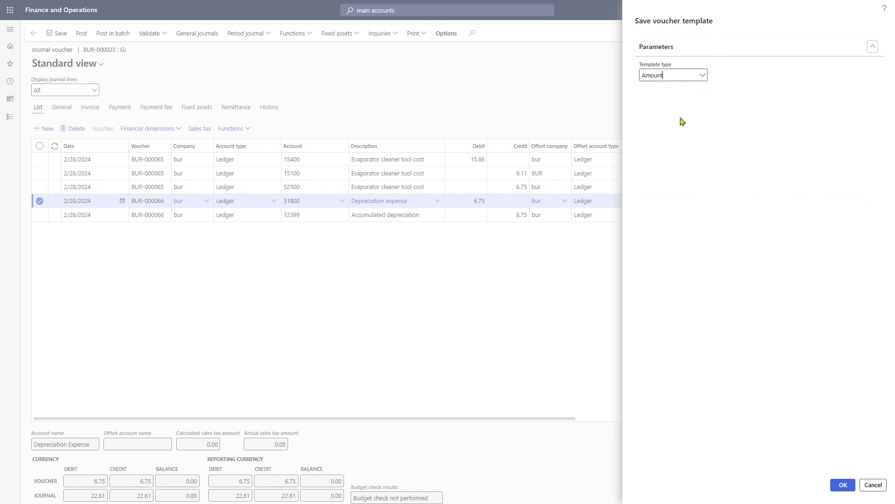
pyautogui.click(843, 485)
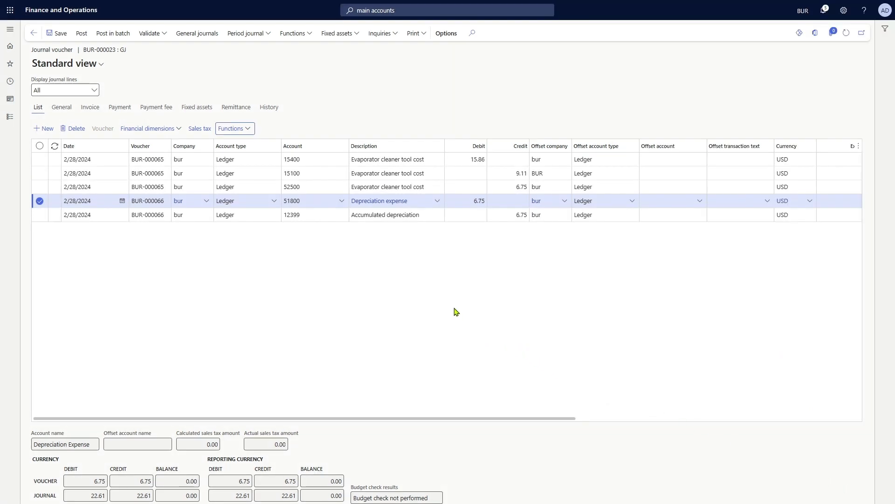
# Post the journal with the tool cost and depreciation vouchers
pyautogui.click(83, 35)
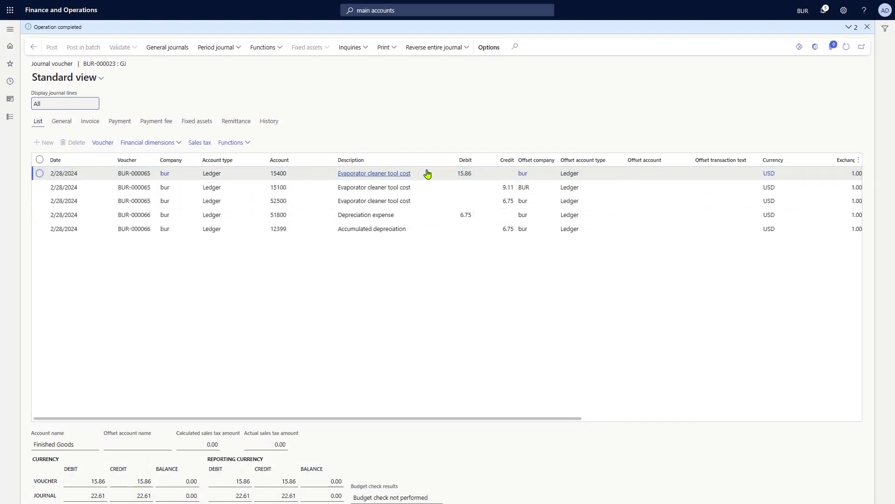
pyautogui.click(443, 173)
pyautogui.moveTo(463, 172); pyautogui.dragTo(484, 171)
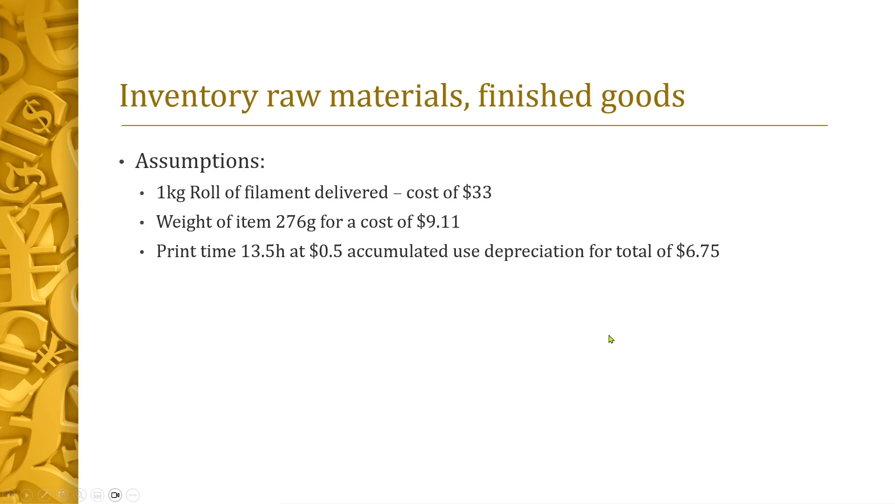
pyautogui.press('Right')
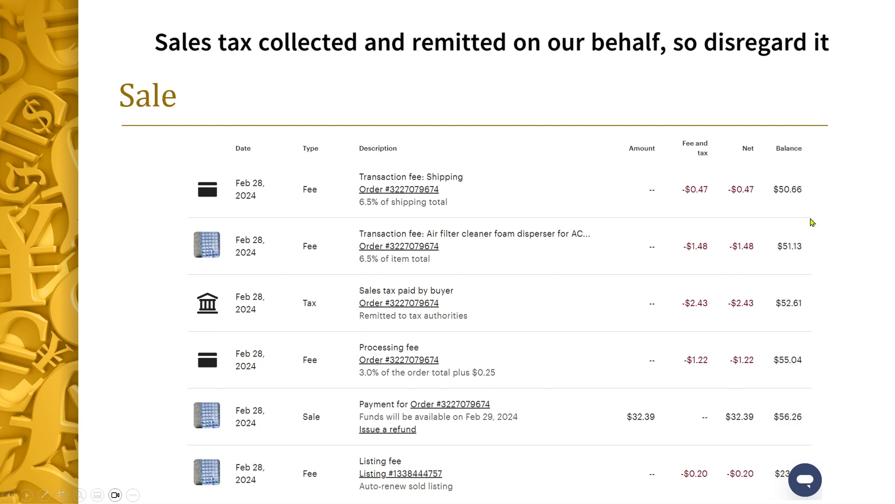
pyautogui.click(840, 319)
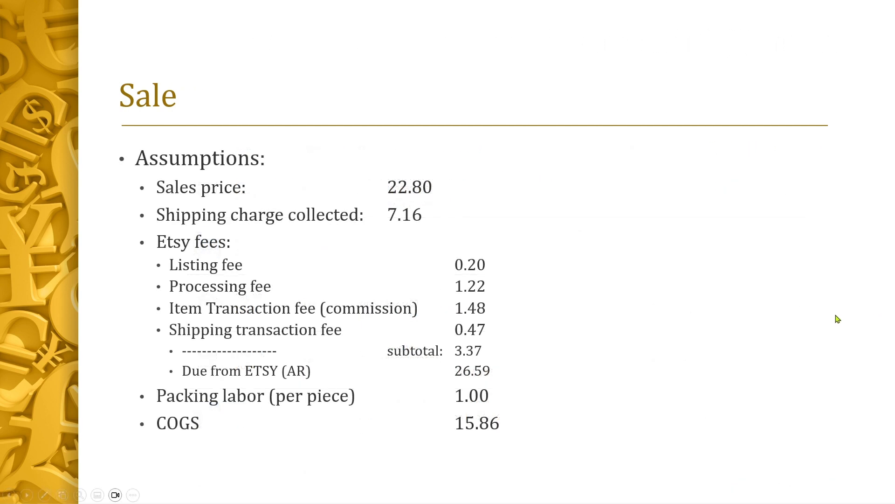
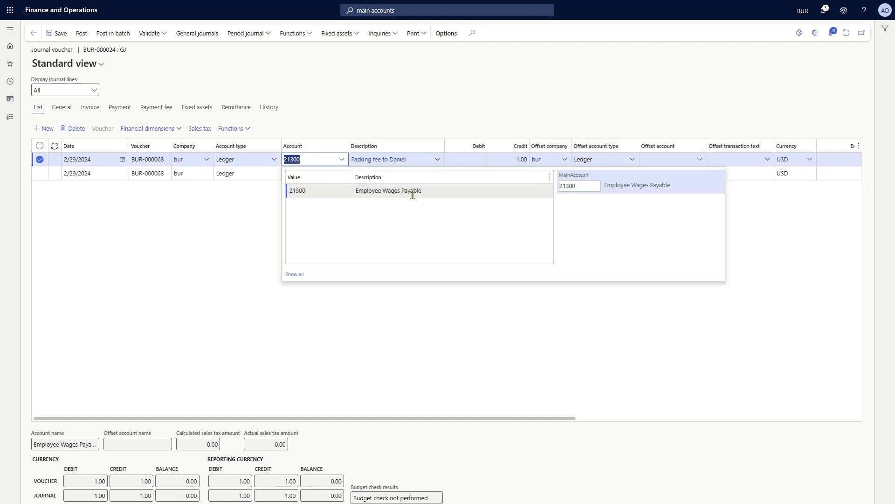
# Add a ledger line for account 15400, Finished Goods, below the two packing fee lines
pyautogui.click(148, 265)
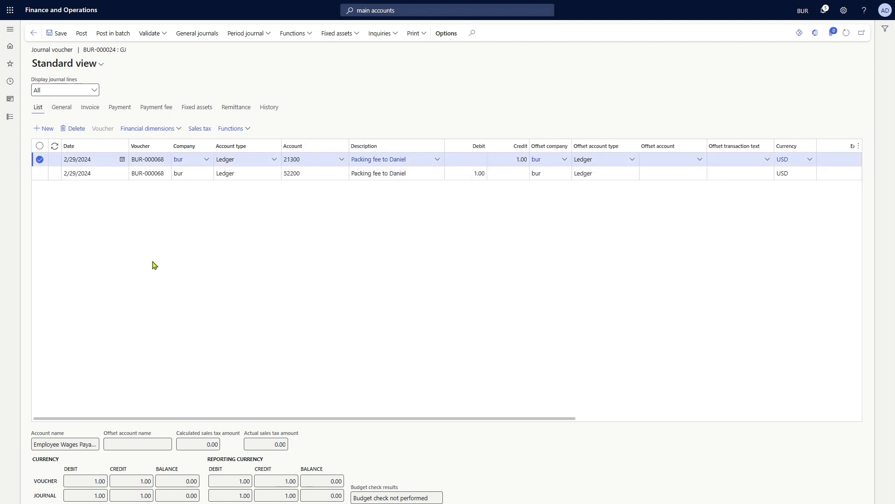
pyautogui.click(730, 174)
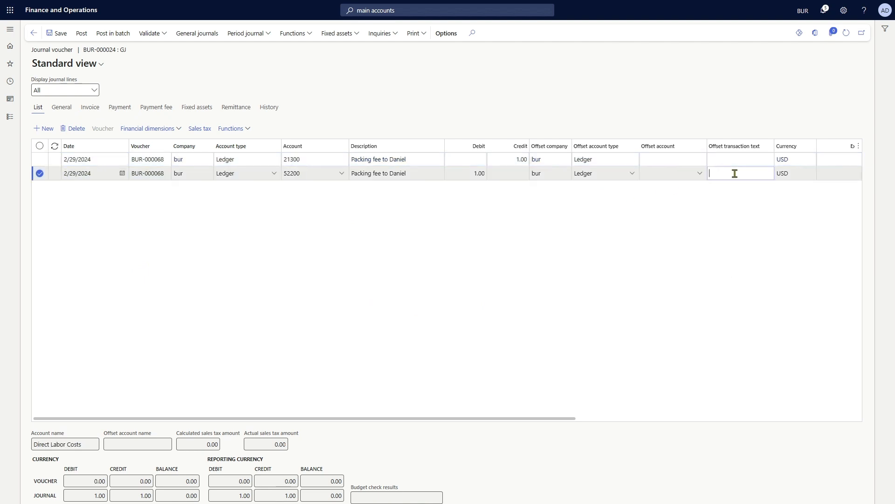
pyautogui.hotkey('alt', 'n')
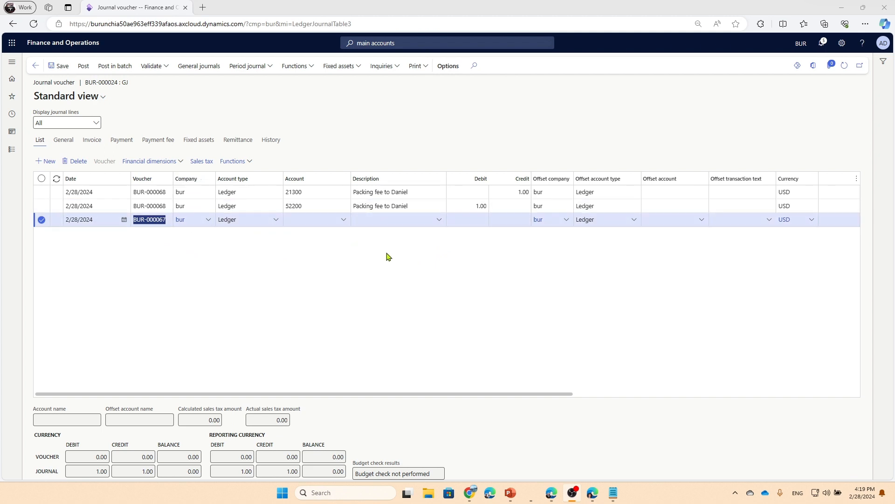
pyautogui.click(316, 220)
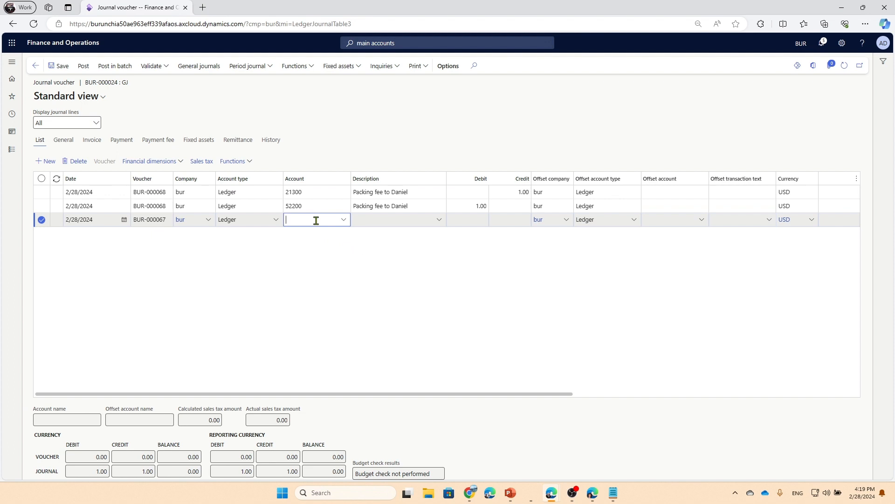
pyautogui.write('1540*')
pyautogui.click(343, 220)
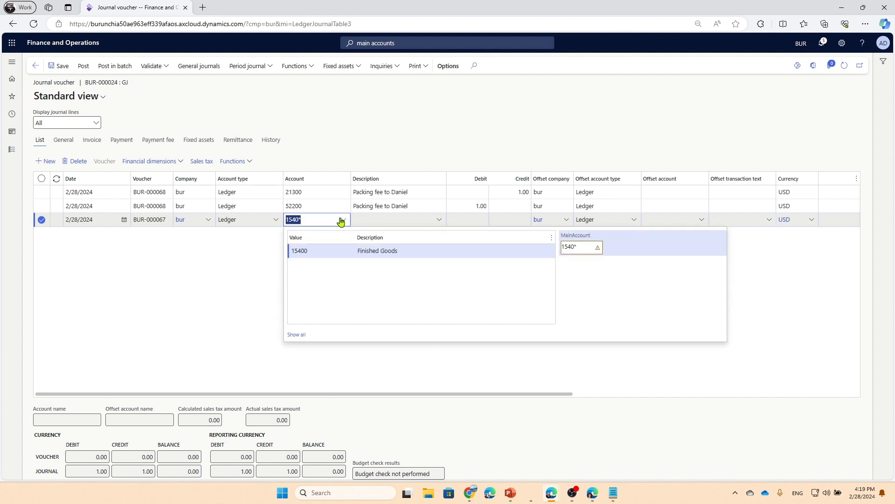
pyautogui.click(309, 251)
# Set the credit of the Finished Goods line to 15.86
pyautogui.press('Tab')
pyautogui.press('Tab')
pyautogui.press('Tab')
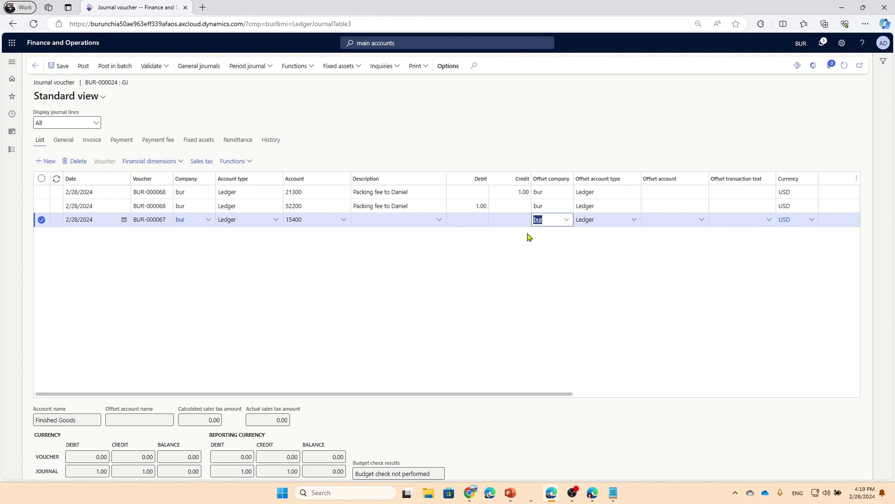
pyautogui.click(519, 226)
pyautogui.write('15.86')
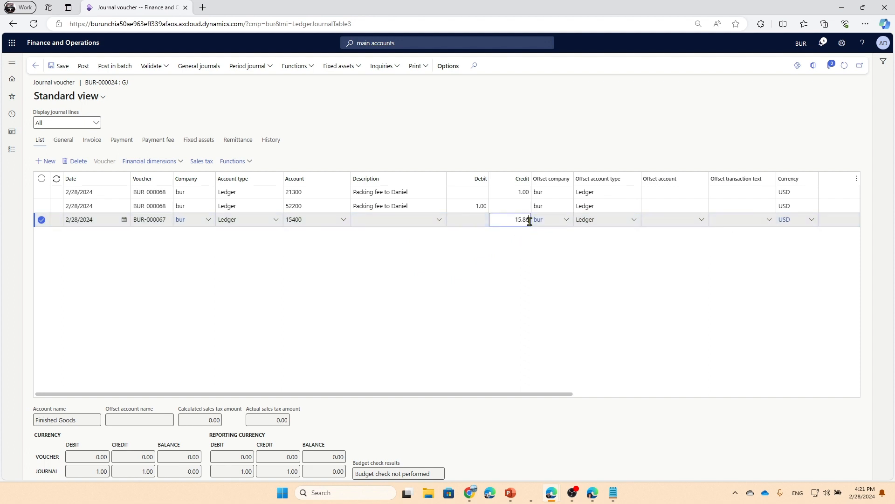
# Add a ledger line for account 52100, Cost of items, below the Finished Goods line in the same voucher
pyautogui.hotkey('alt', 'n')
pyautogui.press('Tab')
pyautogui.press('Tab')
pyautogui.press('Tab')
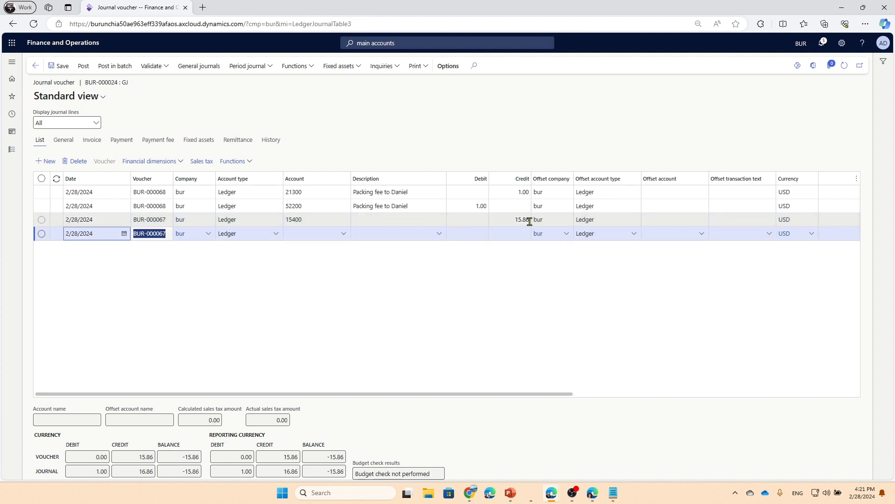
pyautogui.press('Tab')
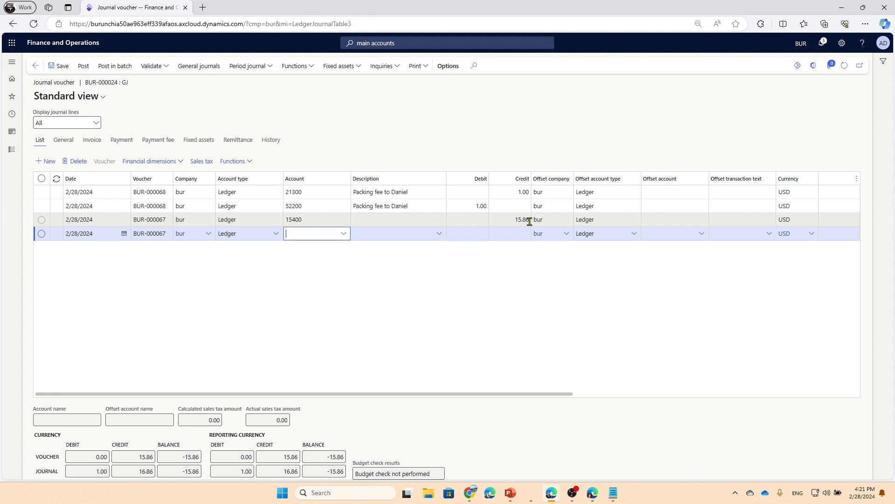
pyautogui.write('52100')
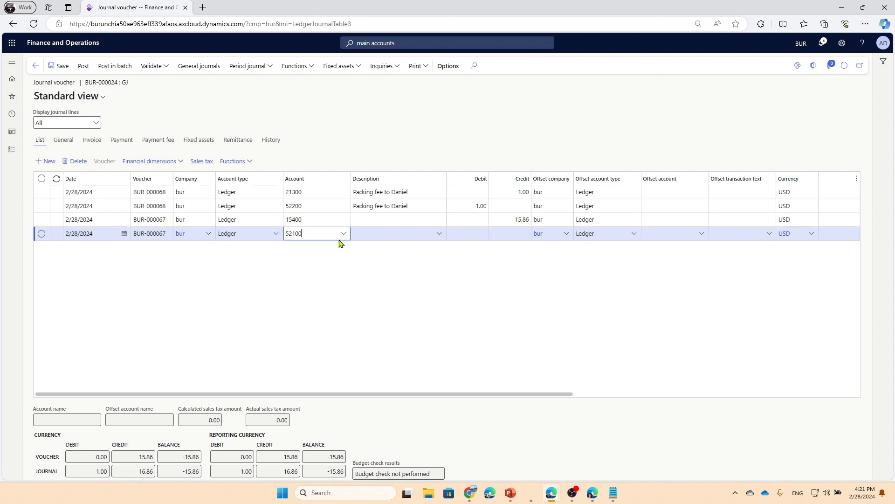
pyautogui.click(344, 234)
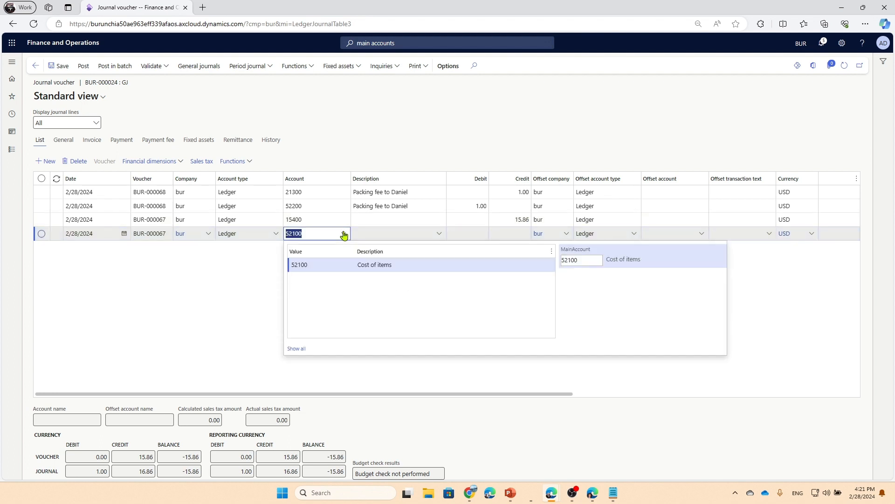
pyautogui.click(344, 235)
# Set the debit of the Cost of items line to 15.86
pyautogui.press('Tab')
pyautogui.press('Tab')
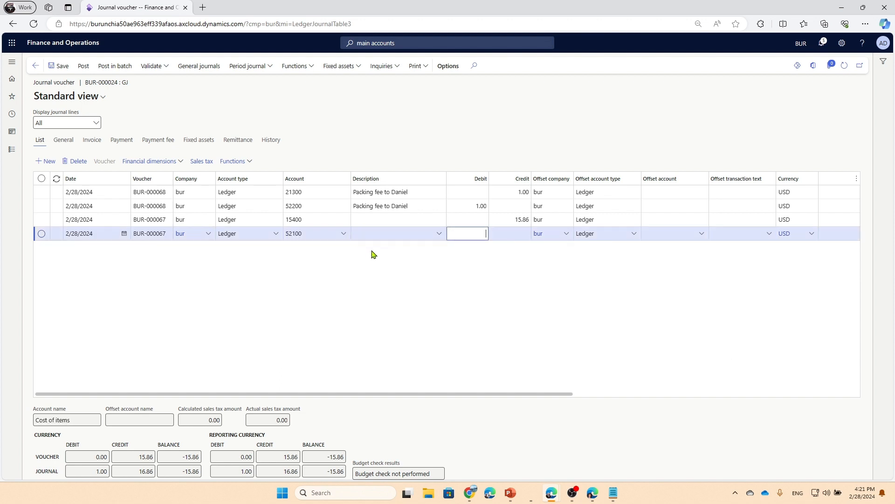
pyautogui.write('15.86')
pyautogui.press('Up')
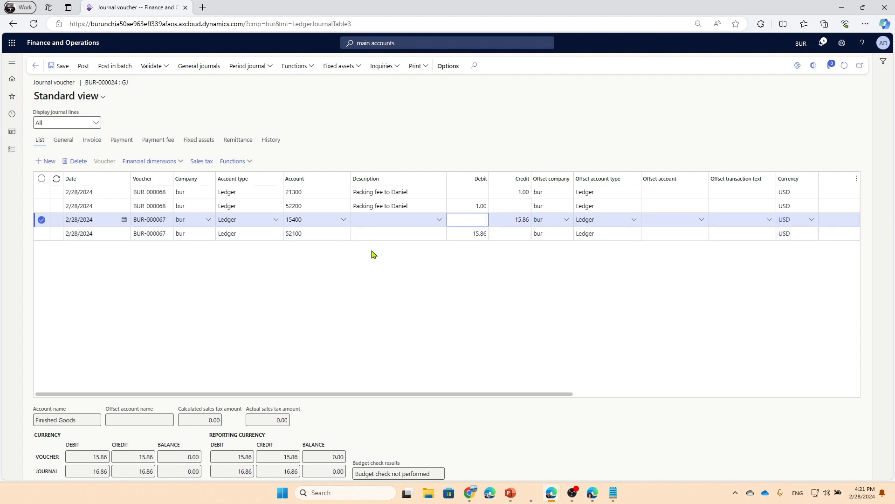
pyautogui.press('Down')
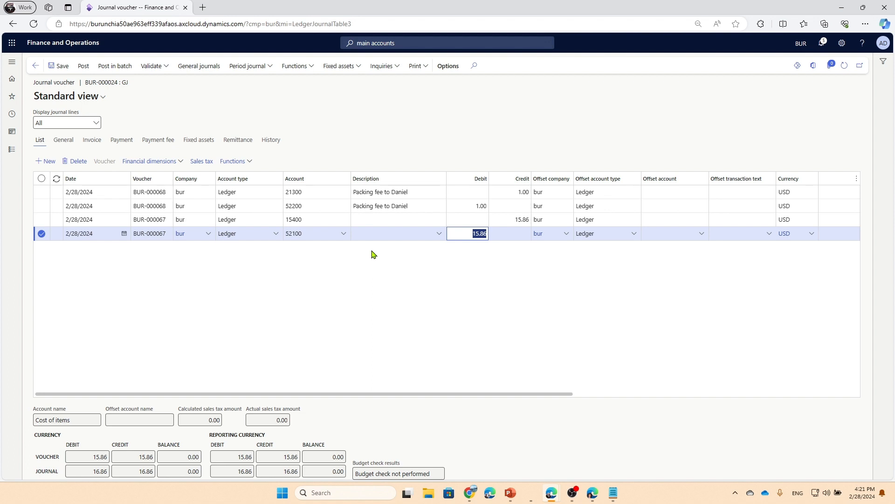
# Start a new voucher with a ledger line for account 41100, Sales - 3D Printed Goods
pyautogui.press('Down')
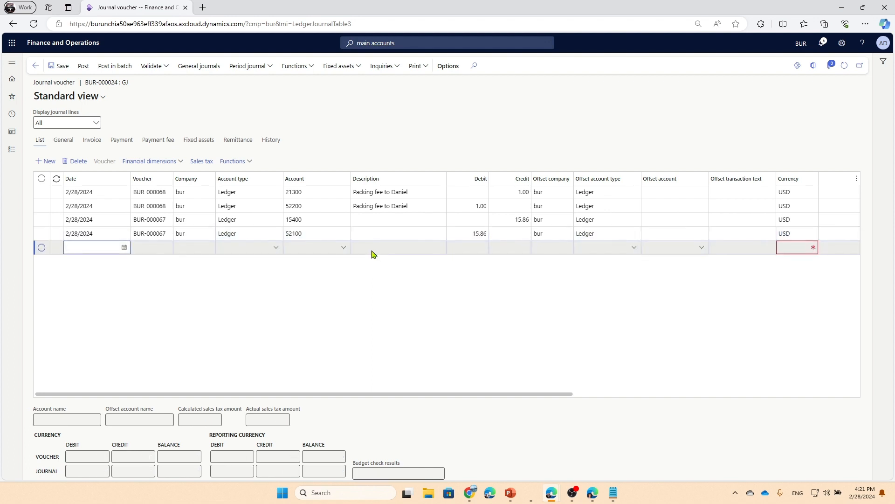
pyautogui.press('Tab')
pyautogui.press('Tab')
pyautogui.press('Tab')
pyautogui.press('Tab')
pyautogui.write('41100')
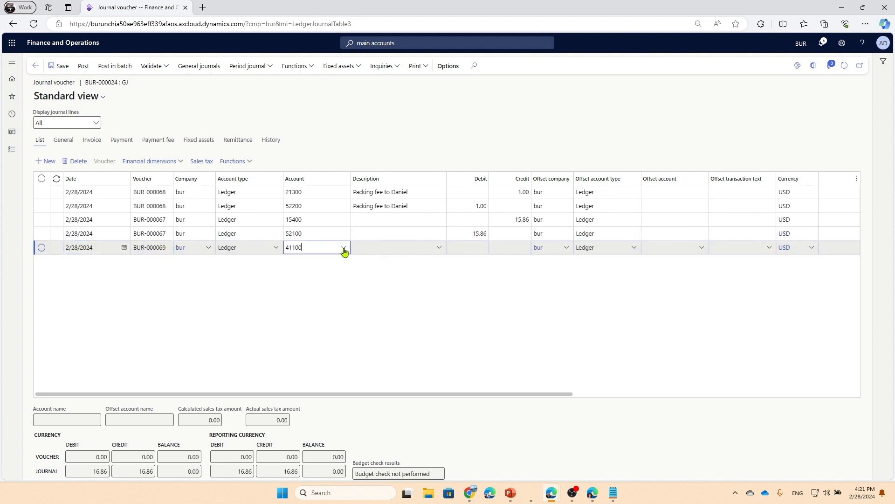
pyautogui.click(344, 248)
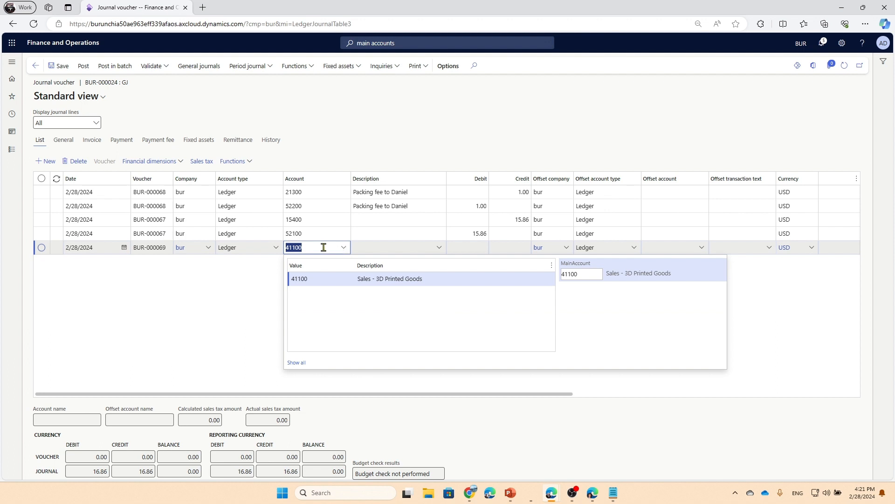
pyautogui.click(324, 248)
# Set the credit of the 3D printed goods sales line to 22.80
pyautogui.press('Tab')
pyautogui.press('Tab')
pyautogui.press('Tab')
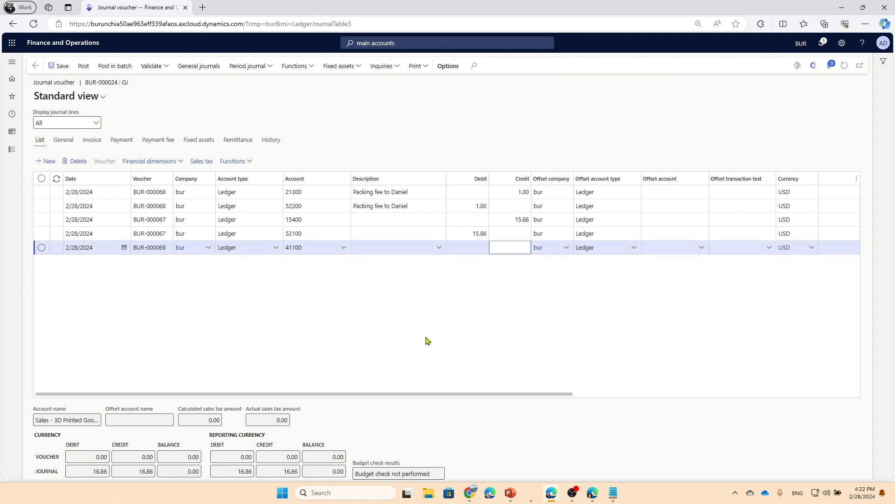
pyautogui.write('22.80')
# Add a ledger line for account 53410, Etsy fees, to the sales voucher
pyautogui.hotkey('alt', 'n')
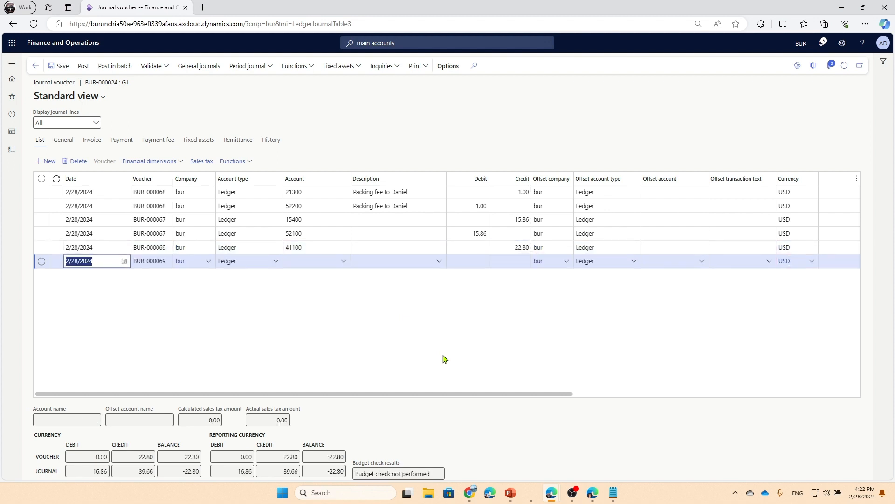
pyautogui.press('Tab')
pyautogui.press('Tab')
pyautogui.press('Tab')
pyautogui.press('Tab')
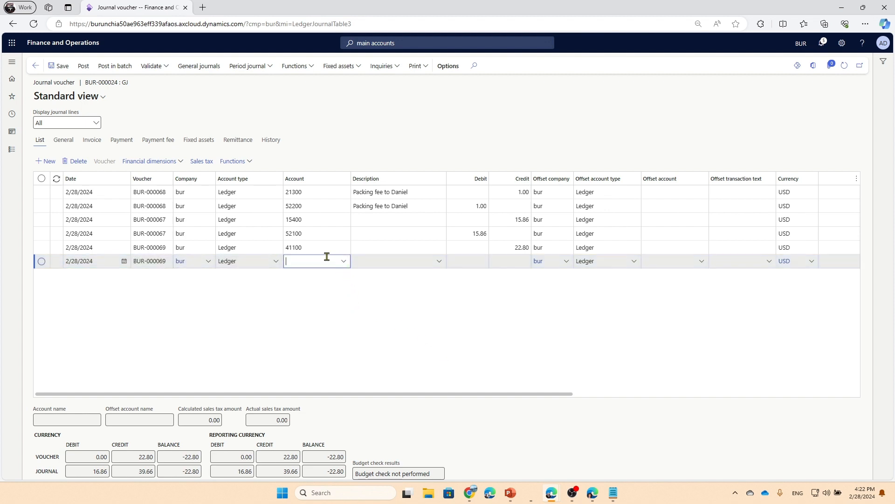
pyautogui.write('53410')
pyautogui.click(343, 262)
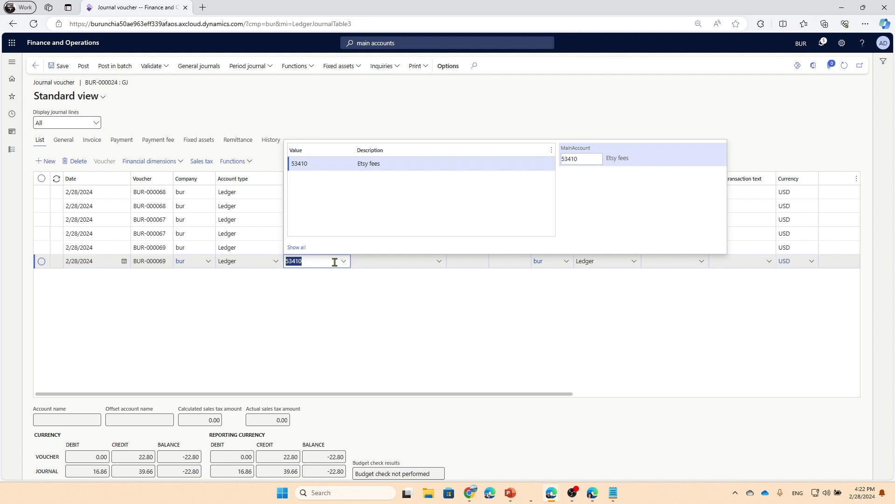
# Enter the debit of the Etsy fees line as the formula =1.48+1.22+.2
pyautogui.press('Tab')
pyautogui.press('Tab')
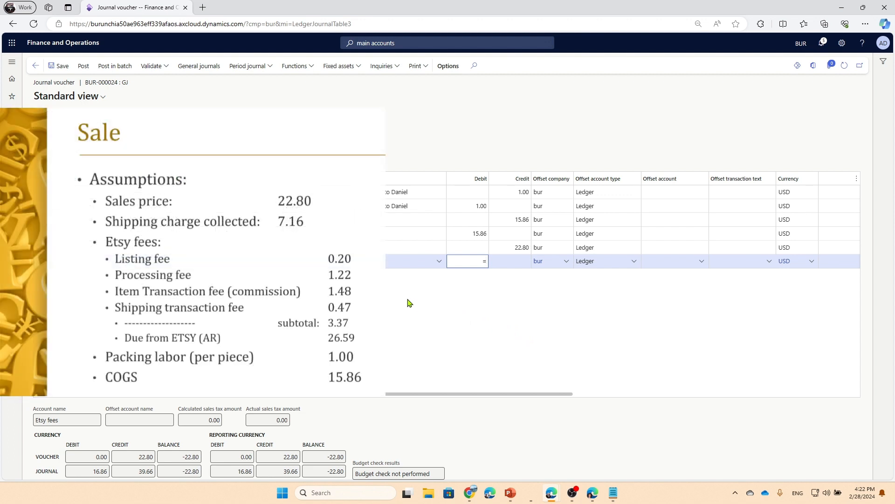
pyautogui.write('1.48+')
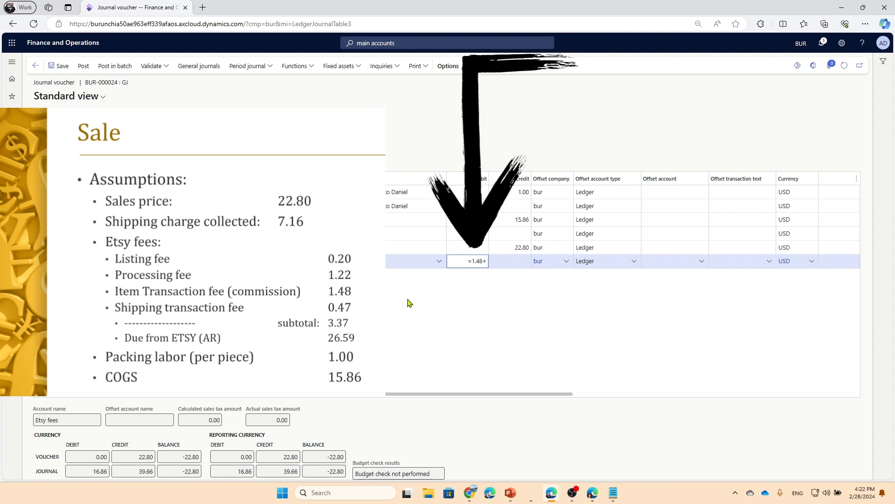
pyautogui.write('1.22+')
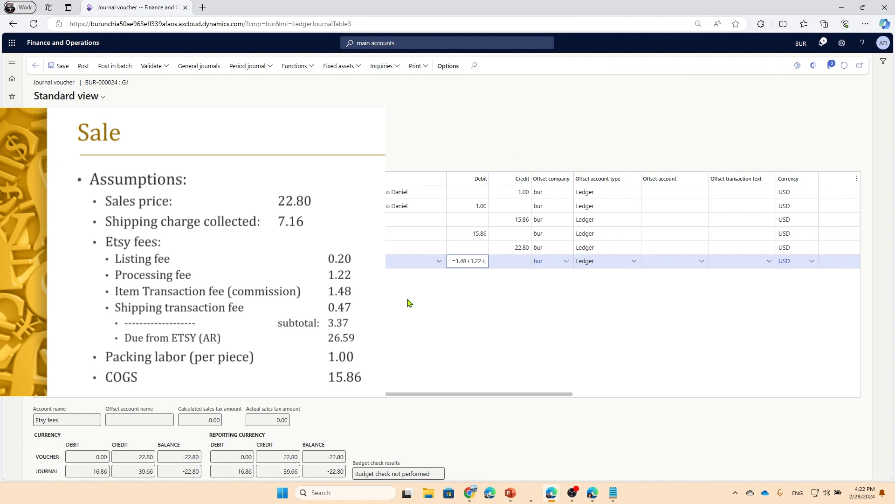
pyautogui.write('.2')
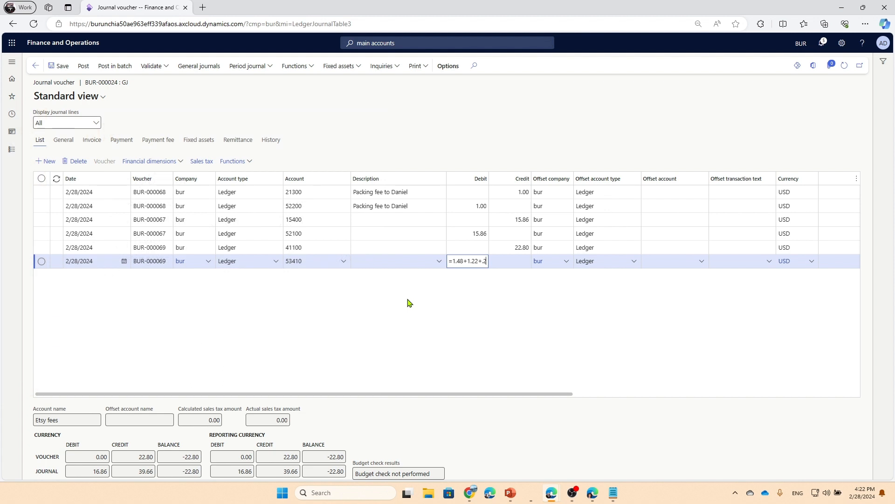
pyautogui.press('Tab')
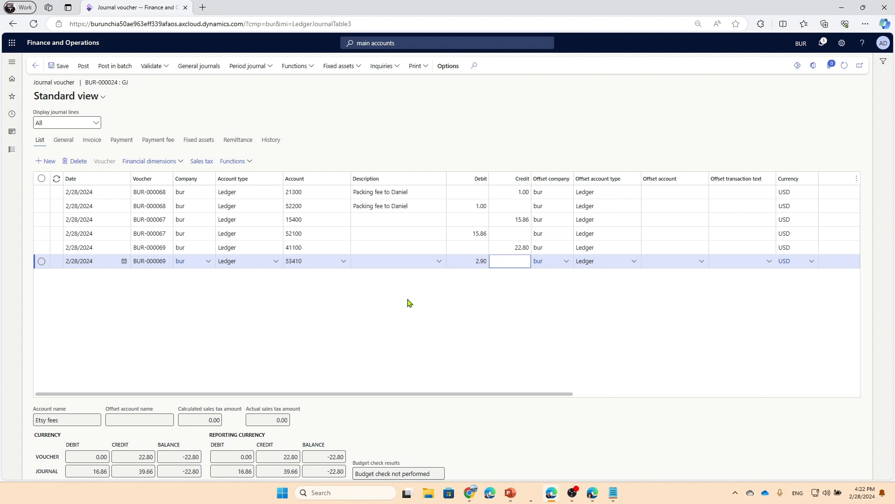
# Add a ledger line for account 11200, Accounts Receivable, to the sales voucher with a debit of 19.90
pyautogui.hotkey('alt', 'n')
pyautogui.press('Tab')
pyautogui.press('Tab')
pyautogui.press('Tab')
pyautogui.press('Tab')
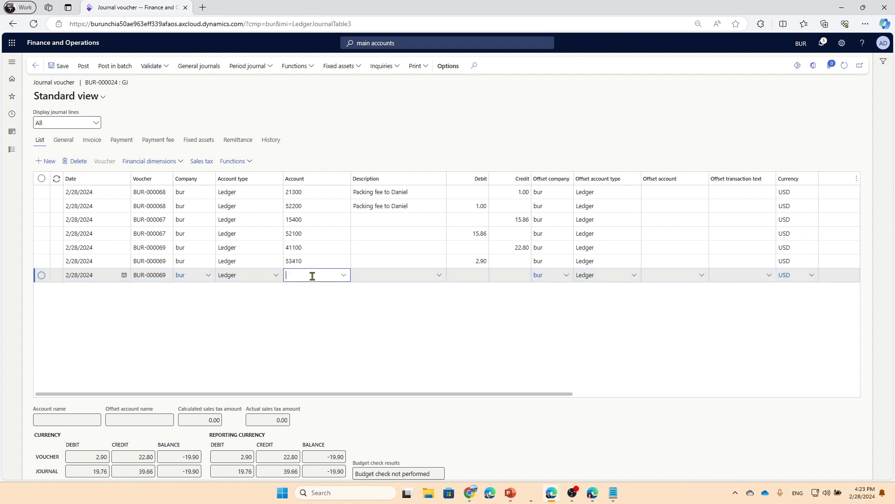
pyautogui.write('113')
pyautogui.press('BackSpace')
pyautogui.write('200')
pyautogui.click(344, 276)
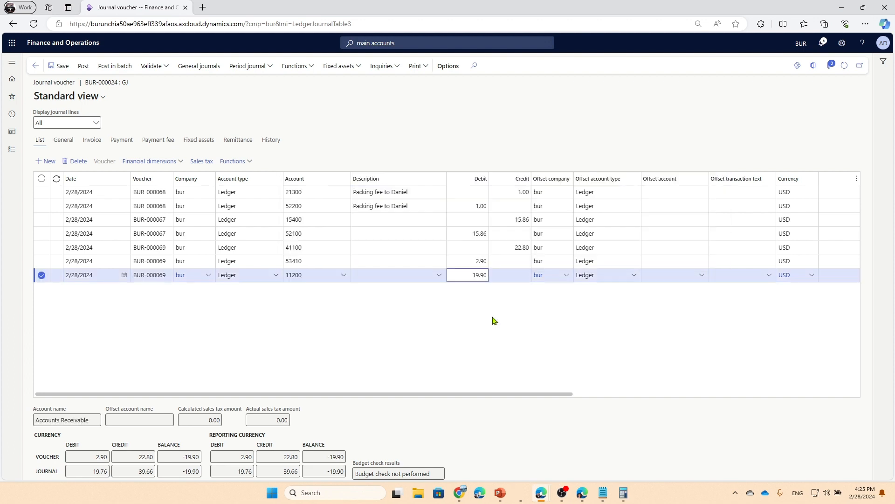
# Start a new voucher with a ledger line for account 41150, Shipping Fees Charged
pyautogui.press('Down')
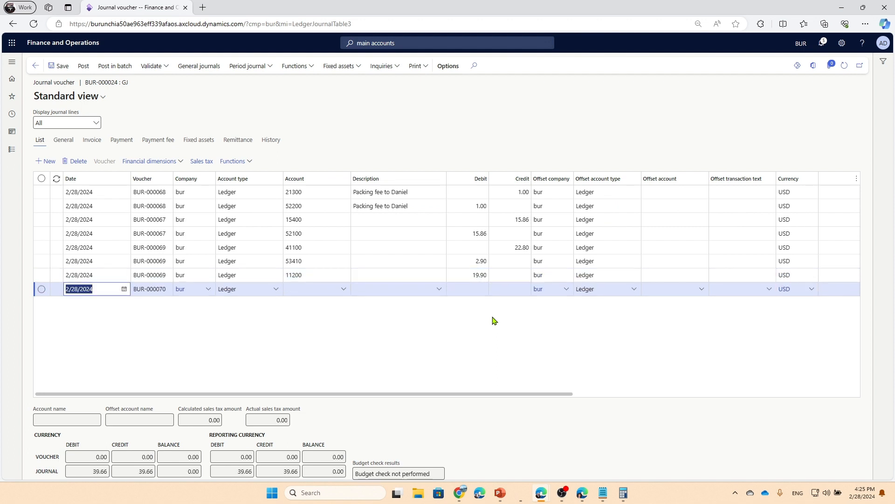
pyautogui.press('Tab')
pyautogui.press('Tab')
pyautogui.press('Tab')
pyautogui.press('Tab')
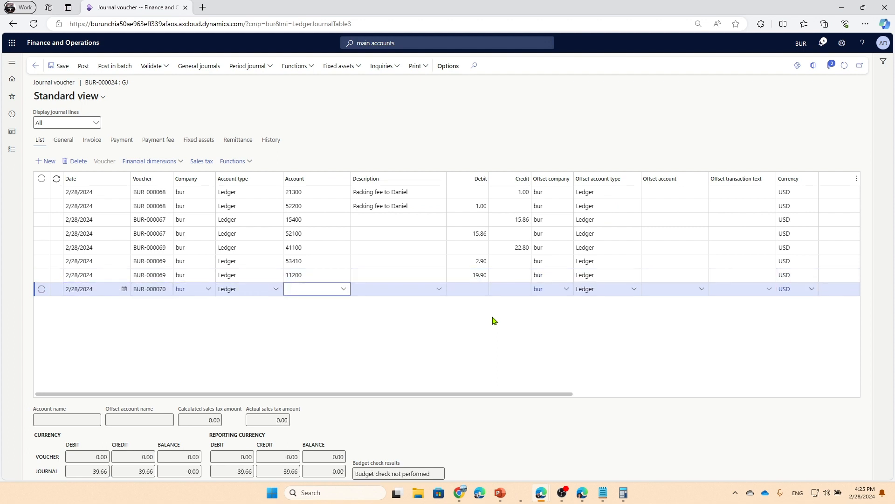
pyautogui.write('41*')
pyautogui.click(345, 288)
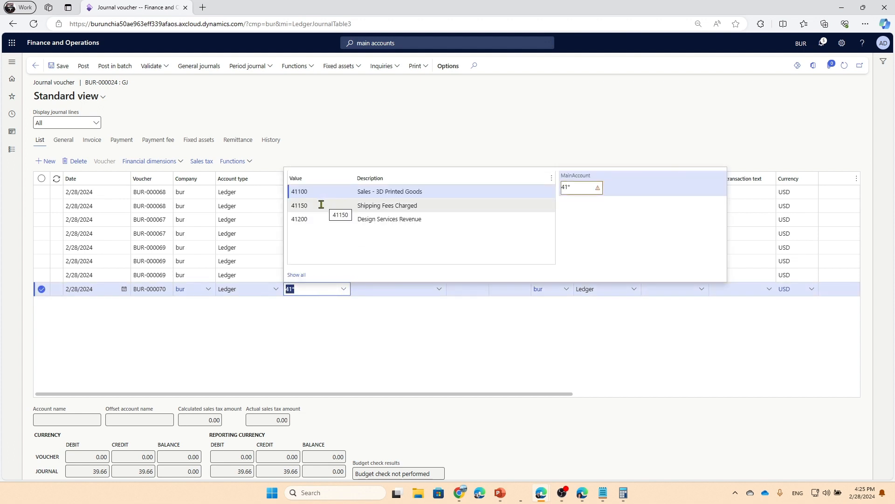
pyautogui.click(321, 205)
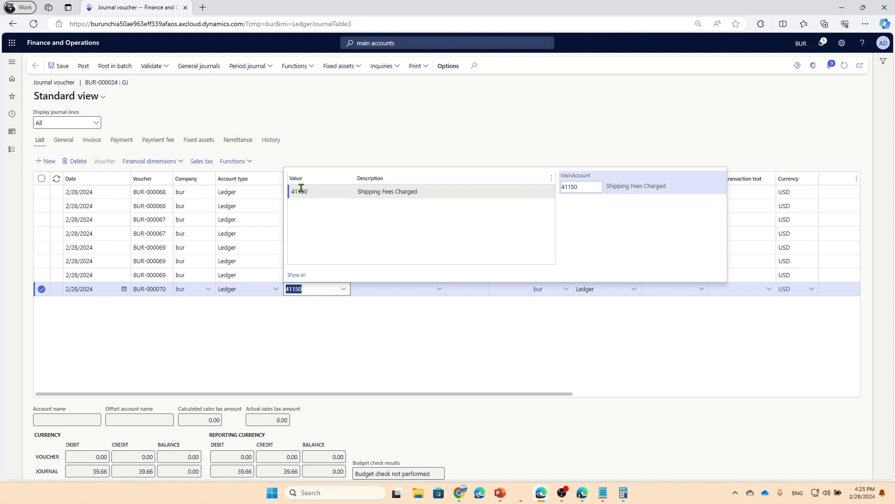
pyautogui.press('Tab')
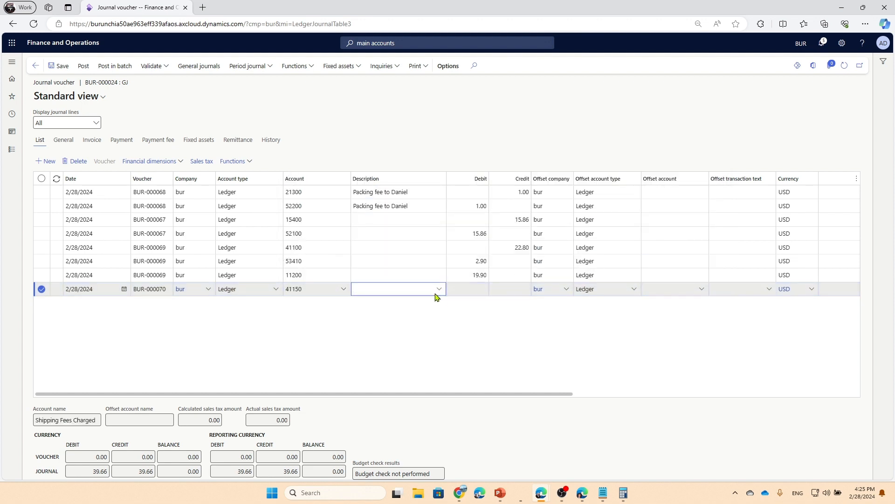
# Set the credit of the Shipping Fees Charged line to 7.16
pyautogui.press('Tab')
pyautogui.press('Tab')
pyautogui.press('Tab')
pyautogui.hotkey('shift', 'Tab')
pyautogui.write('7')
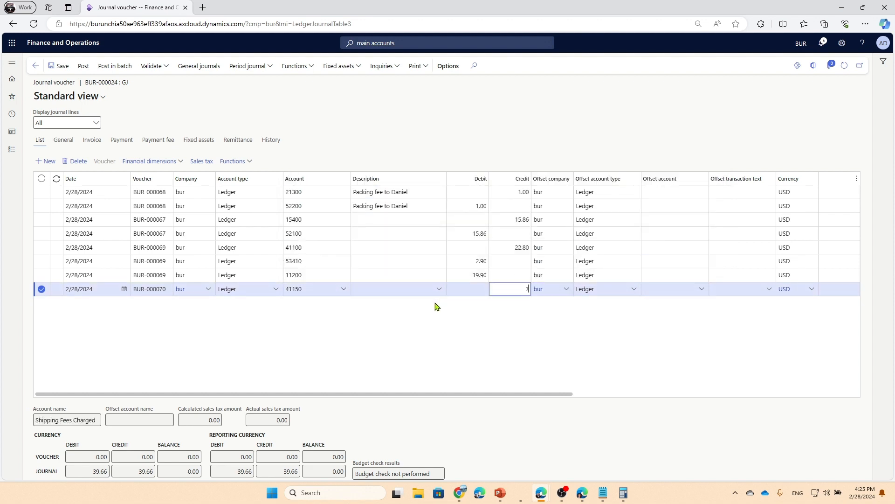
pyautogui.write('.16')
# Add an Etsy fees line for account 53410 to the shipping voucher, described "Shipping comission", with a debit of 0.47
pyautogui.hotkey('alt', 'n')
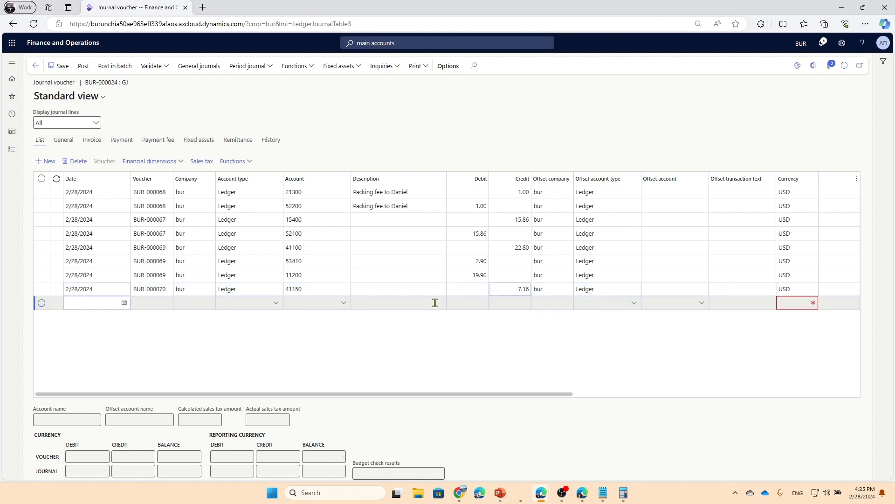
pyautogui.press('Tab')
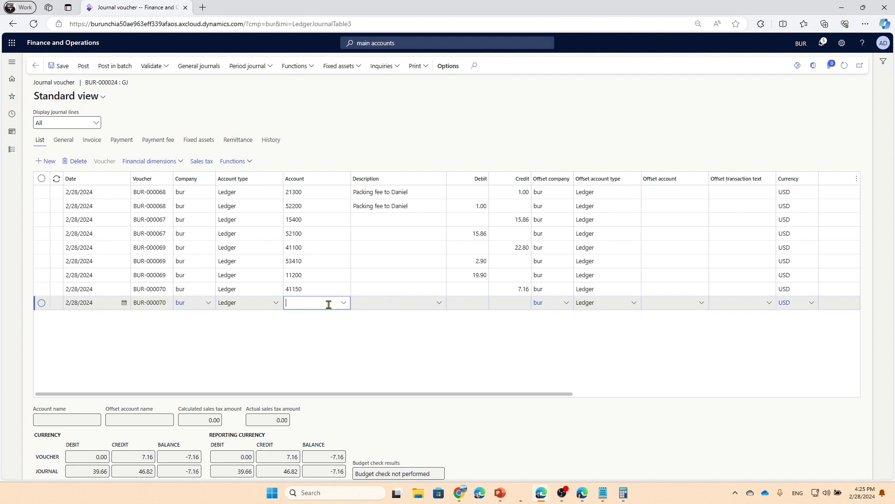
pyautogui.write('53410')
pyautogui.press('Tab')
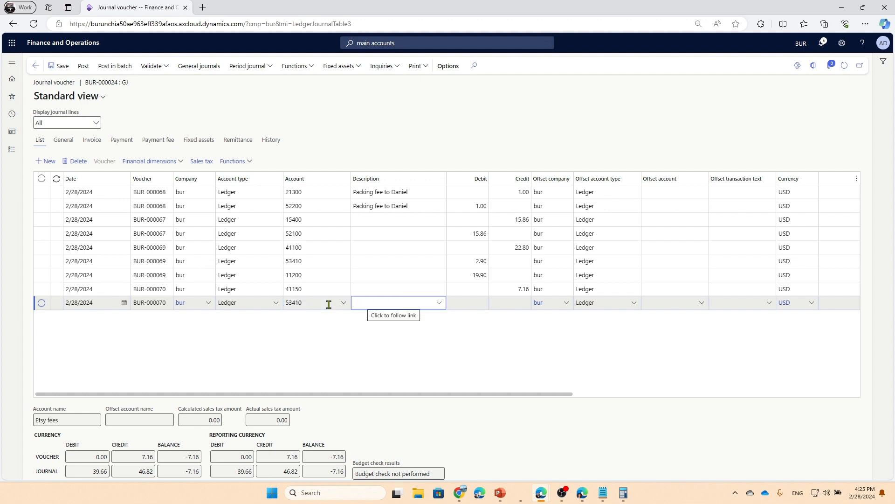
pyautogui.write('Shipping comission')
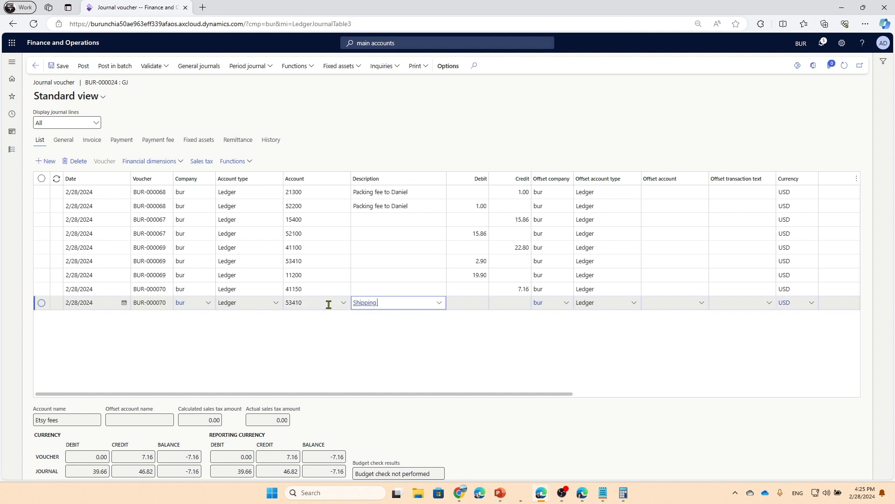
pyautogui.press('Tab')
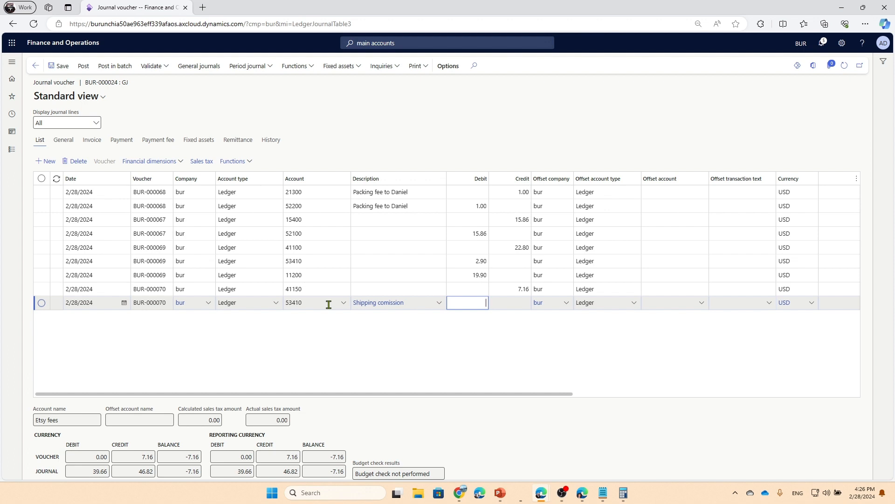
pyautogui.write('0.47')
# Add a ledger line for account 11200, Accounts Receivable, to the shipping voucher
pyautogui.press('Down')
pyautogui.press('Tab')
pyautogui.press('Tab')
pyautogui.press('Tab')
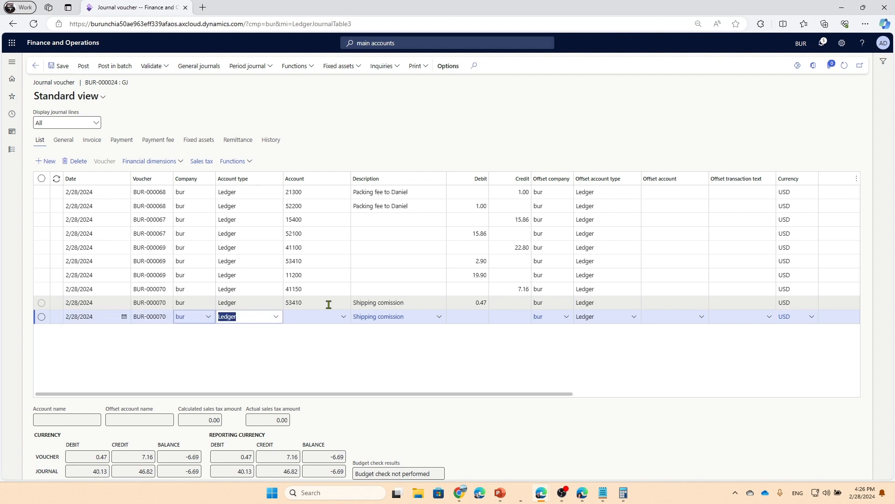
pyautogui.press('Tab')
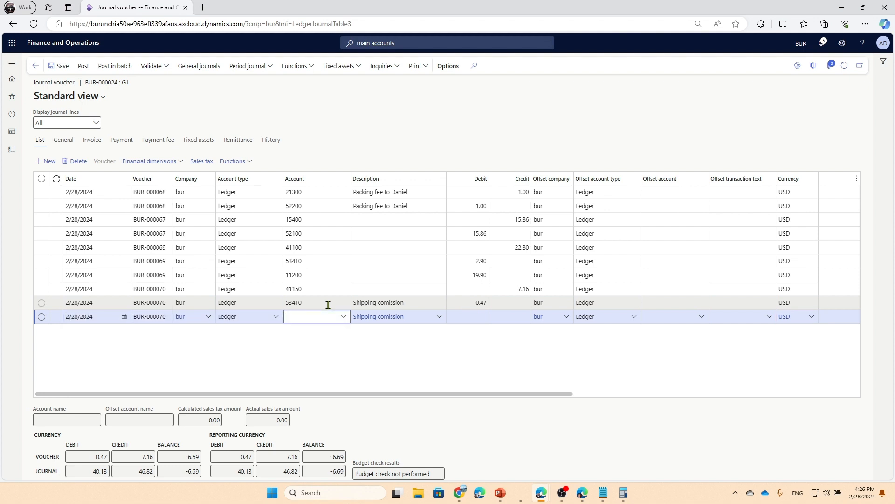
pyautogui.write('112')
pyautogui.press('BackSpace')
pyautogui.press('BackSpace')
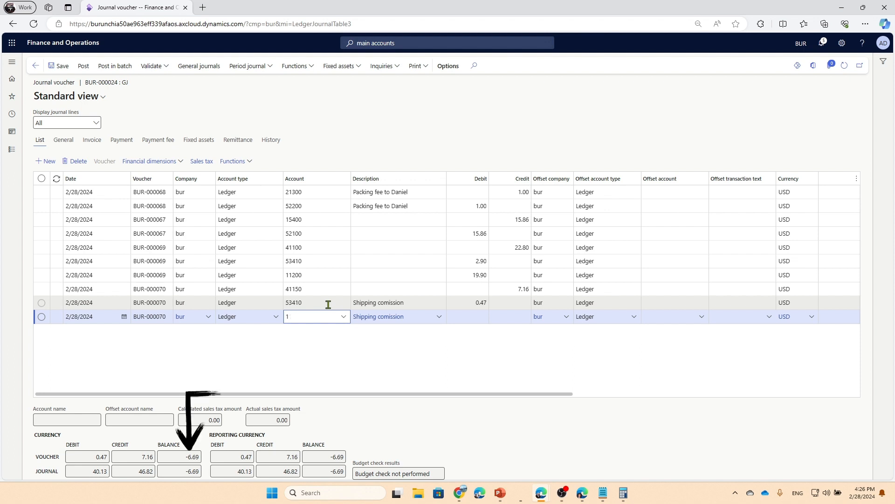
pyautogui.write('1200')
pyautogui.press('Tab')
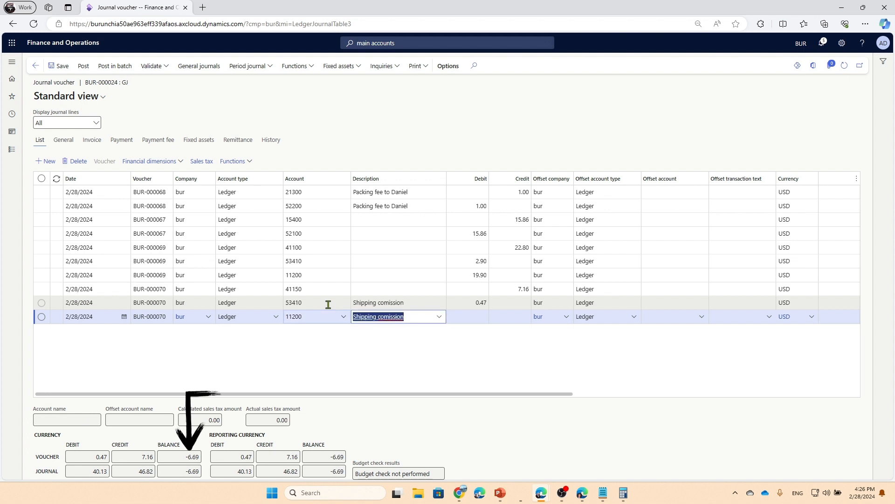
# Describe the shipping voucher's Accounts Receivable line as "Receivable from Etsy" and set its debit to 6.69
pyautogui.press('BackSpace')
pyautogui.press('Tab')
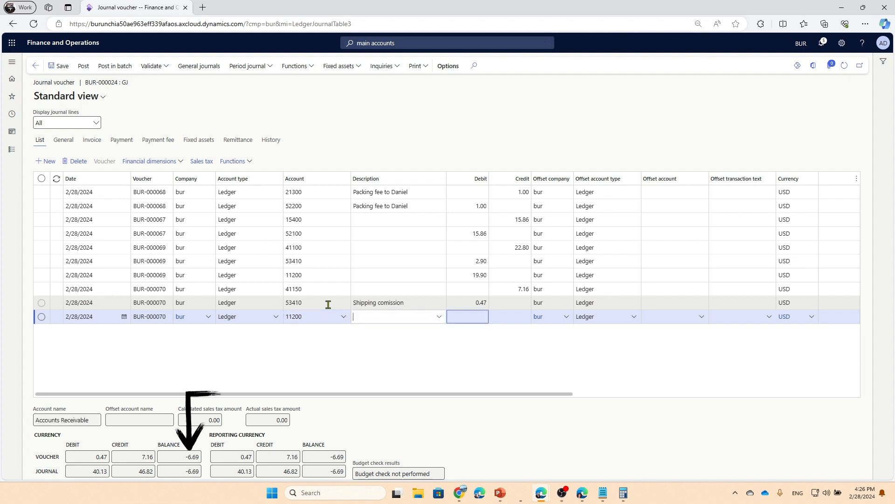
pyautogui.hotkey('shift', 'Tab')
pyautogui.write('Receivable from Etsy')
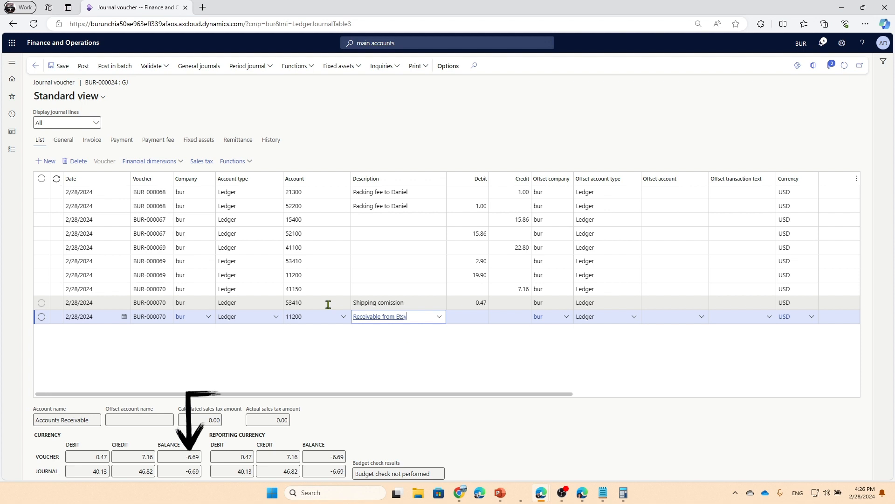
pyautogui.press('Tab')
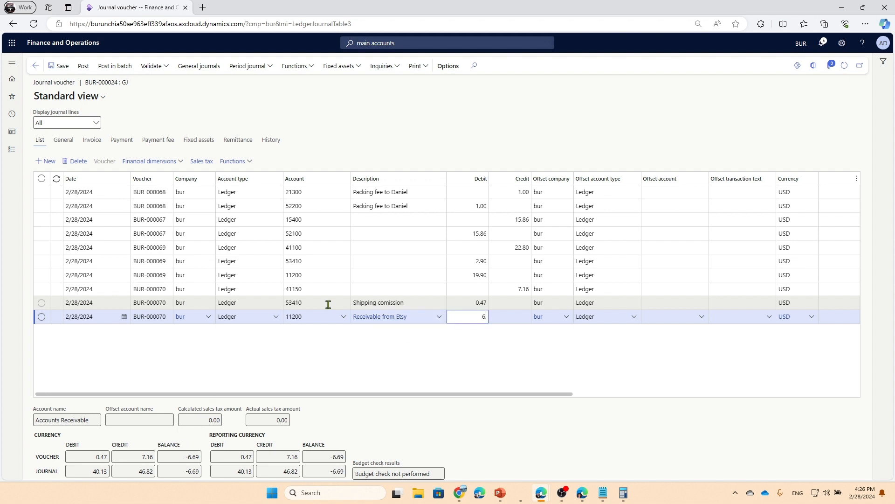
pyautogui.write('69')
pyautogui.click(513, 289)
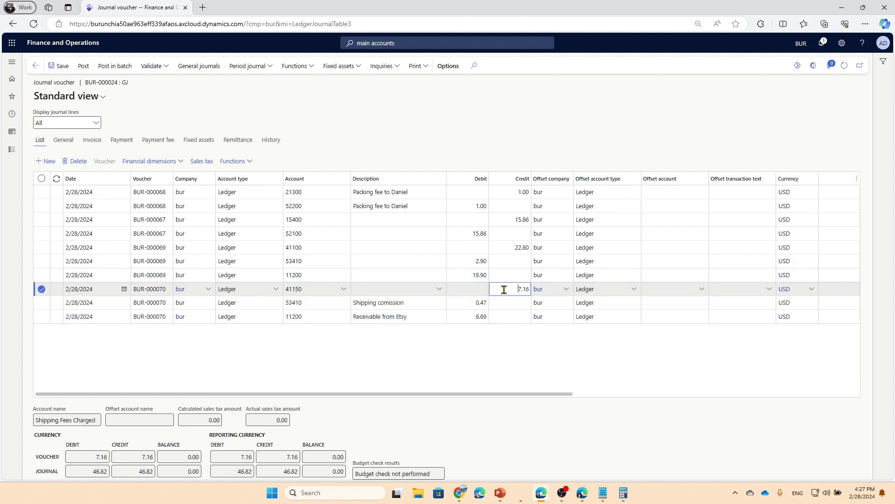
# Validate the journal with all its vouchers and post it
pyautogui.click(153, 71)
pyautogui.click(163, 84)
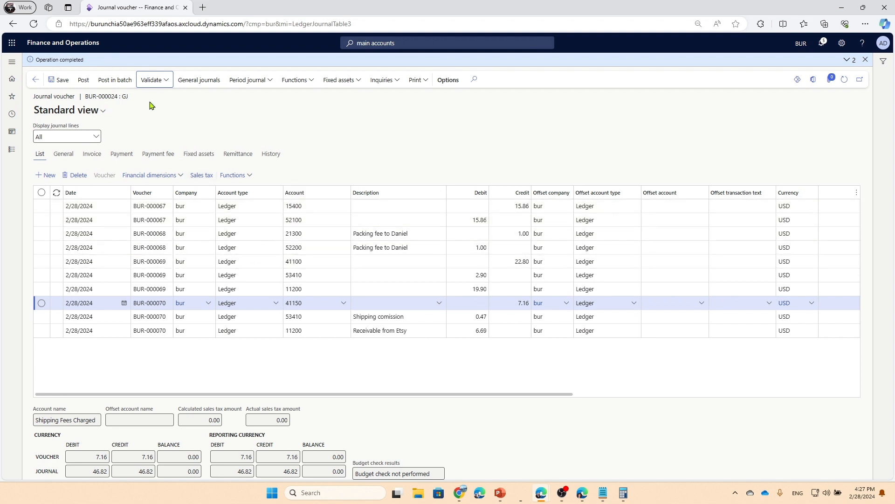
pyautogui.click(84, 81)
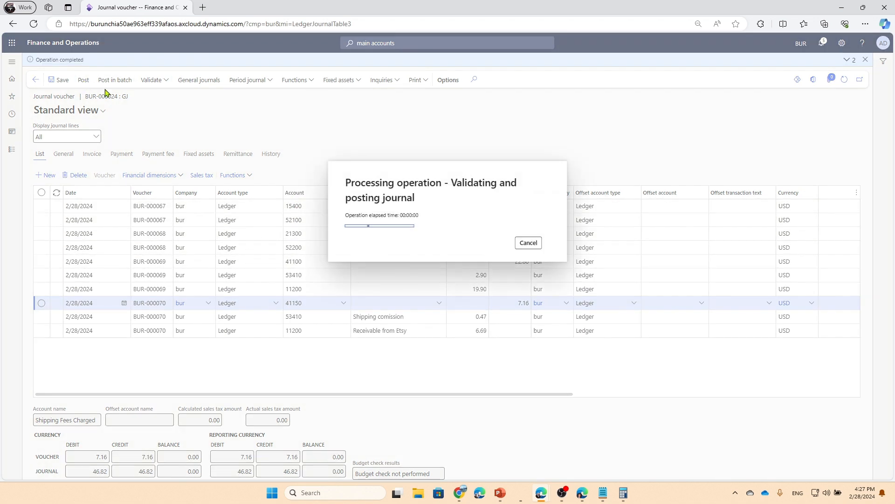